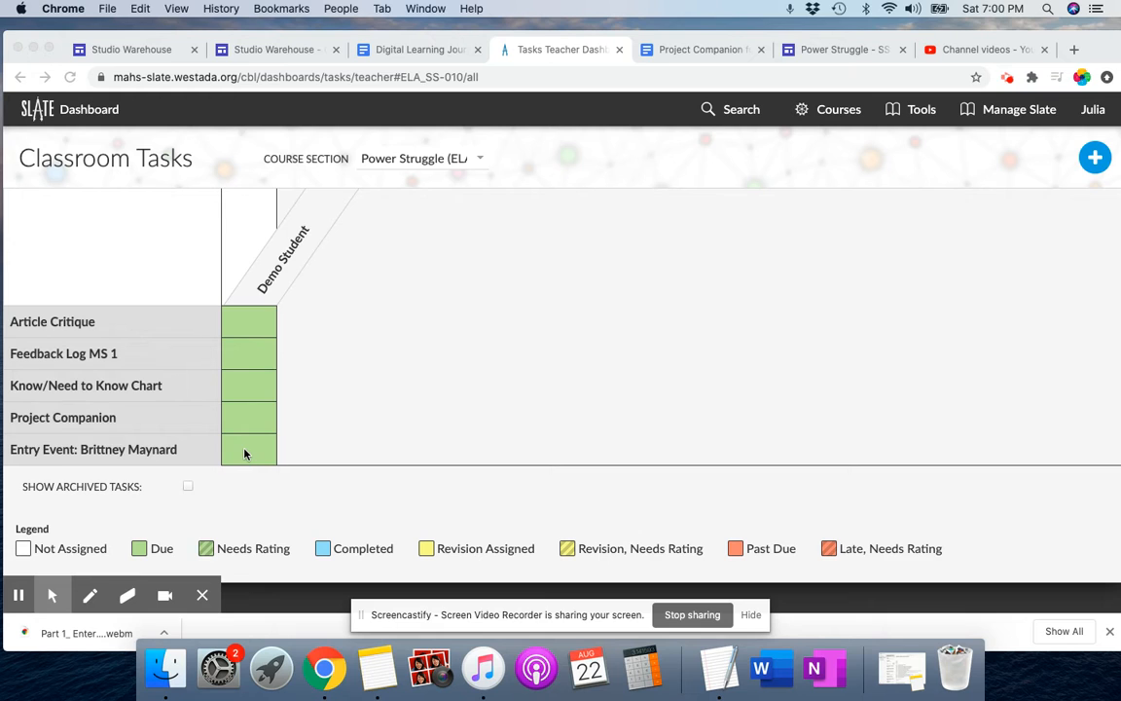
Step: View the Demo Student's rating form for the Entry Event: Brittney Maynard task and close it
{"action": "left_click", "coordinate": [248, 455]}
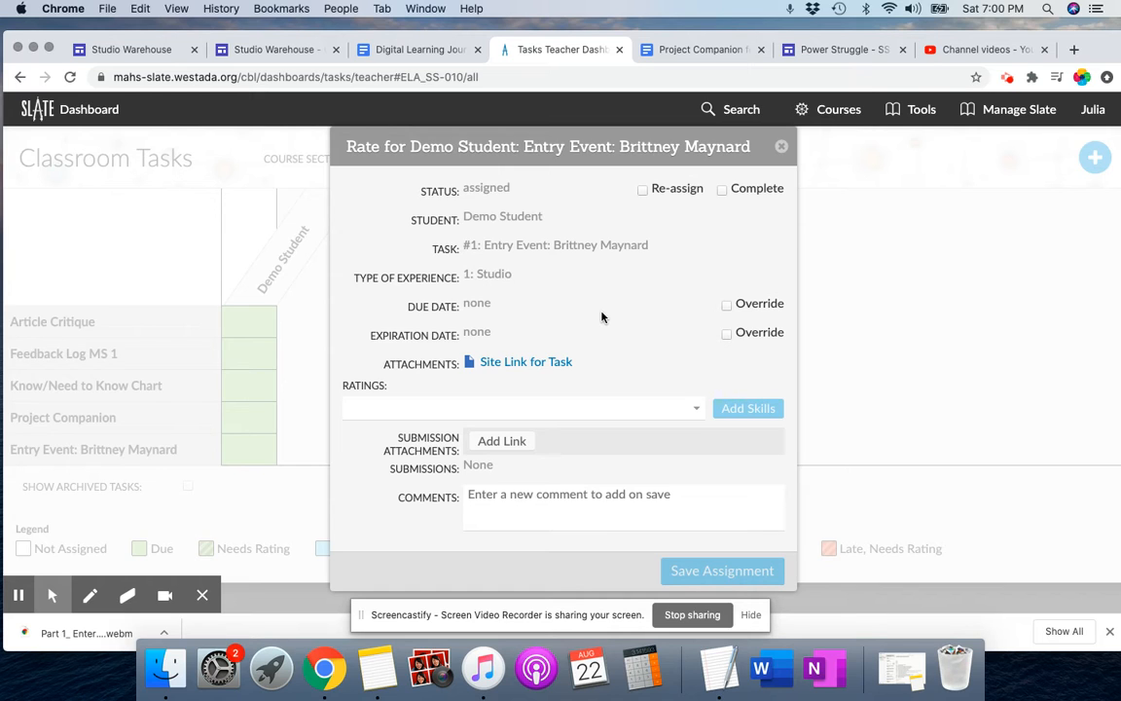
{"action": "left_click", "coordinate": [781, 146]}
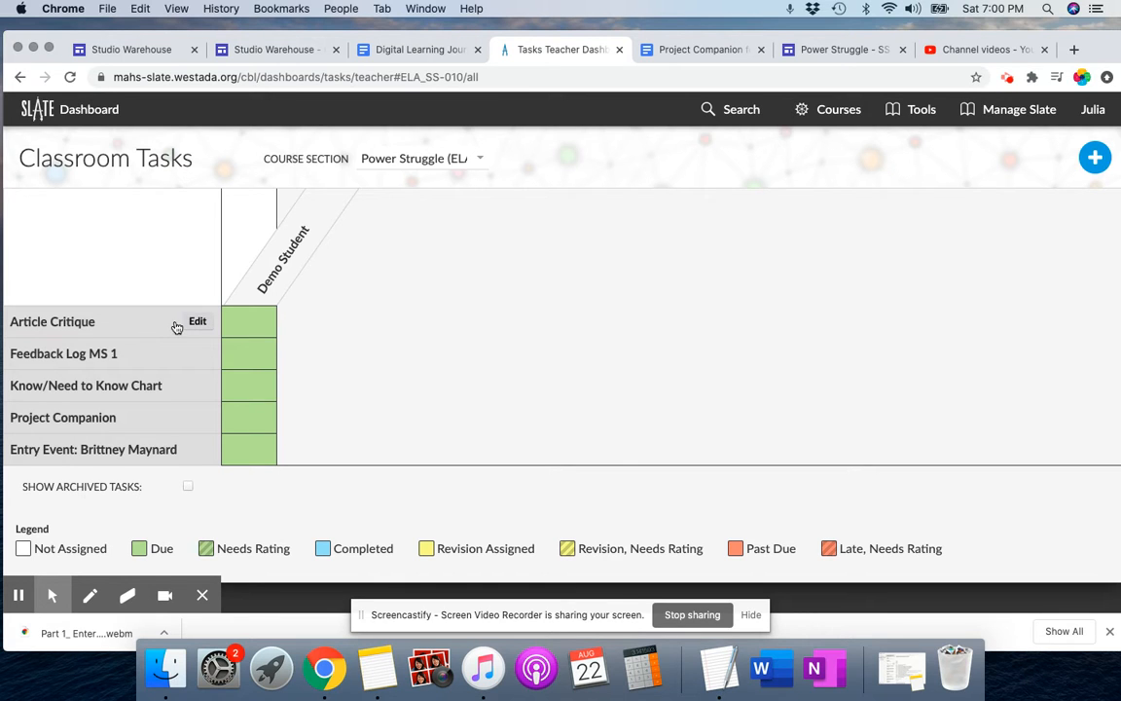
Step: Try ratings of 8 for ELA.1.2 and ELA.1.4 on the Demo Student's Article Critique, and reset both to N/A
{"action": "left_click", "coordinate": [233, 312]}
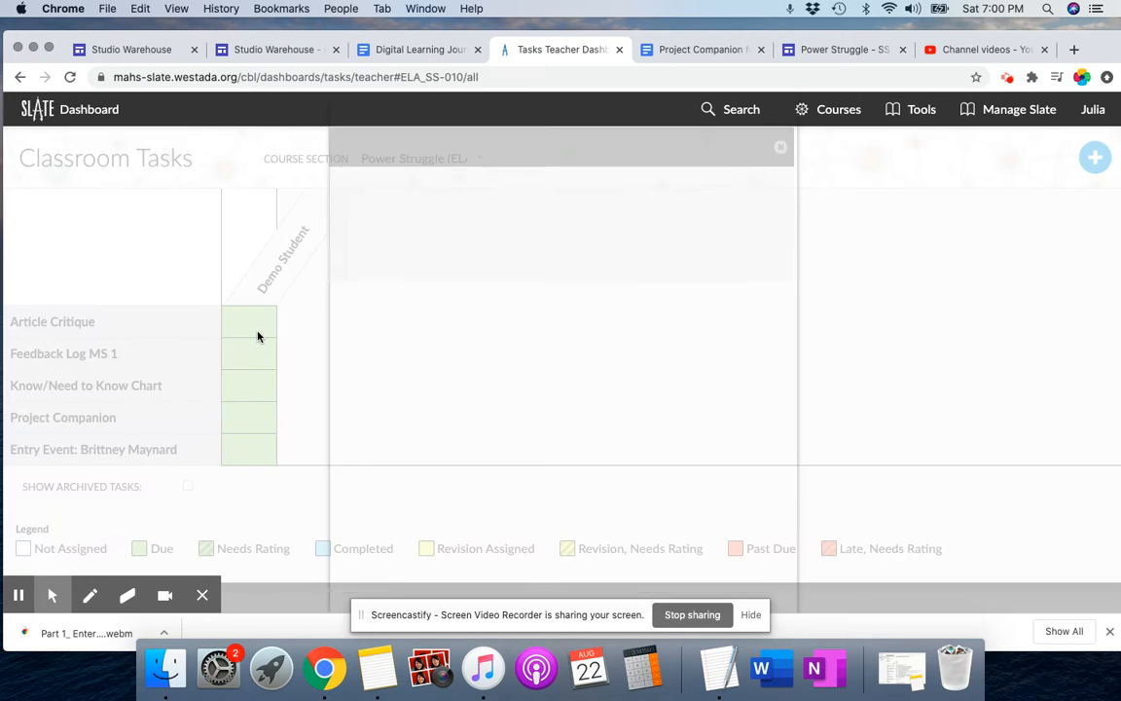
{"action": "scroll", "coordinate": [478, 311], "scroll_direction": "down", "scroll_amount": 2}
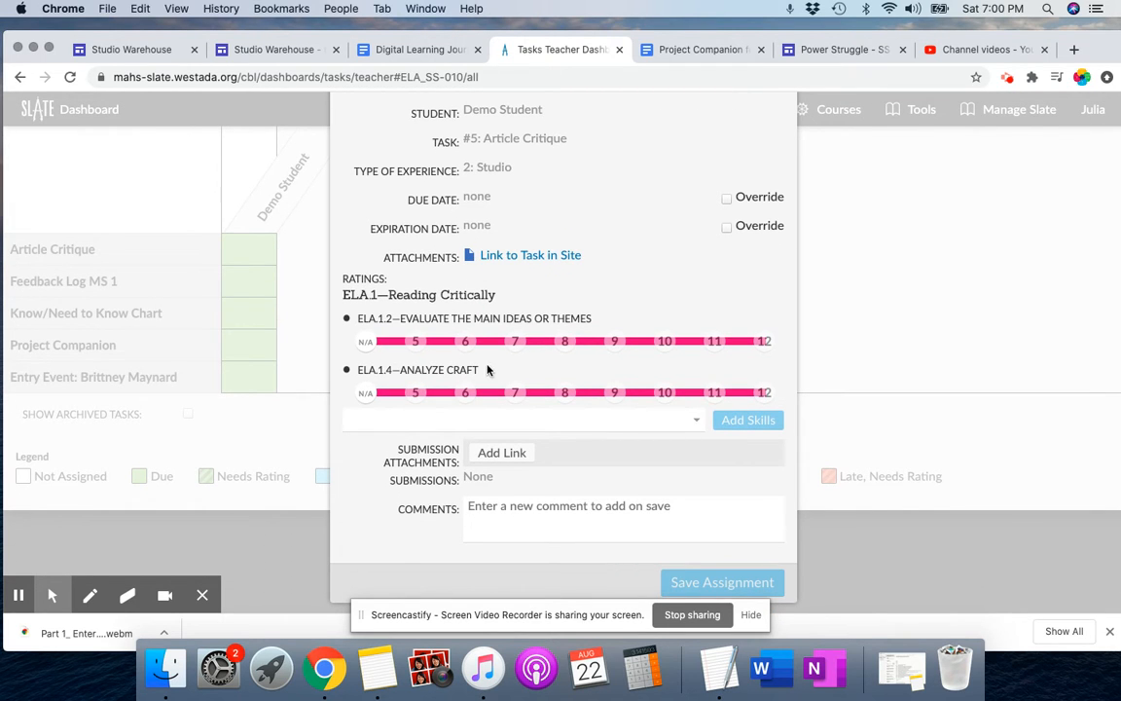
{"action": "left_click", "coordinate": [567, 344]}
{"action": "left_click", "coordinate": [565, 396]}
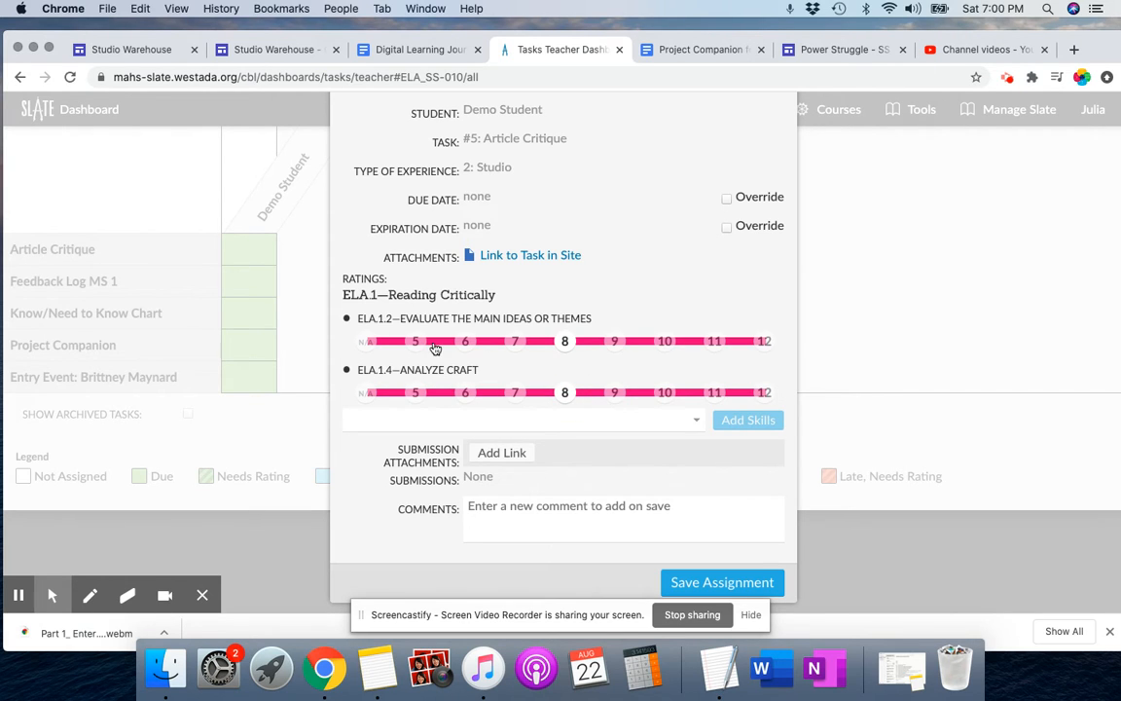
{"action": "left_click", "coordinate": [365, 342]}
{"action": "left_click", "coordinate": [368, 396]}
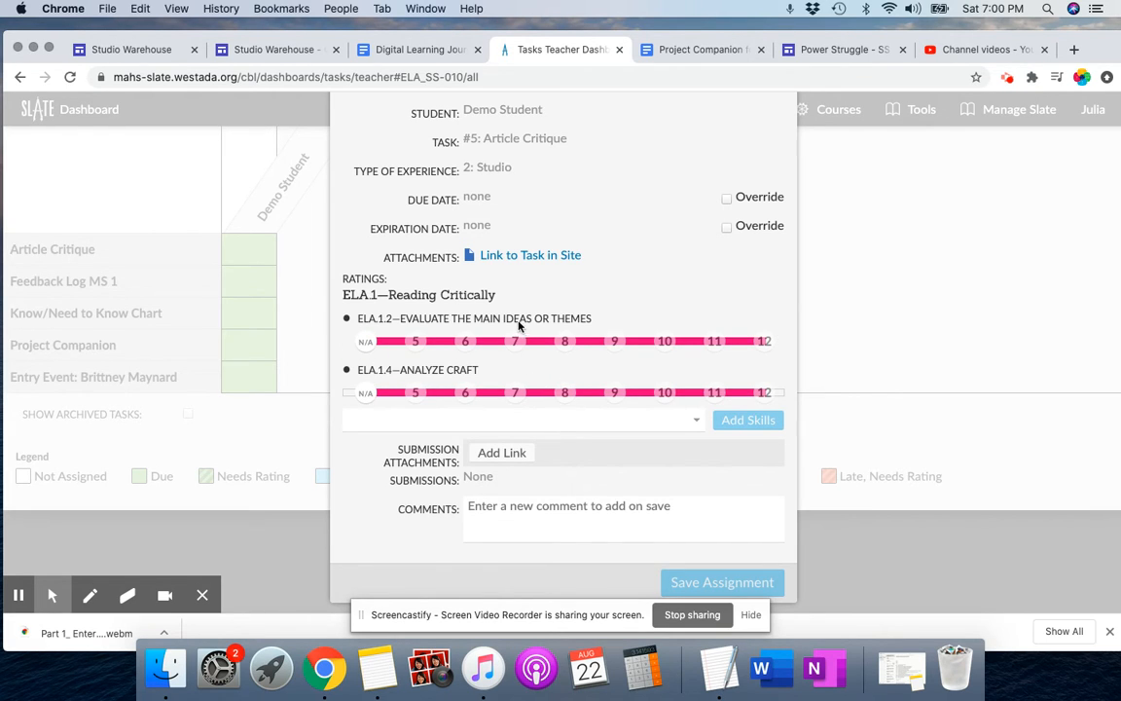
Step: Compare the Article Critique's rated standards with its entry in the Project Companion's Milestone 2 table, and close the rating form
{"action": "scroll", "coordinate": [491, 360], "scroll_direction": "up", "scroll_amount": 2}
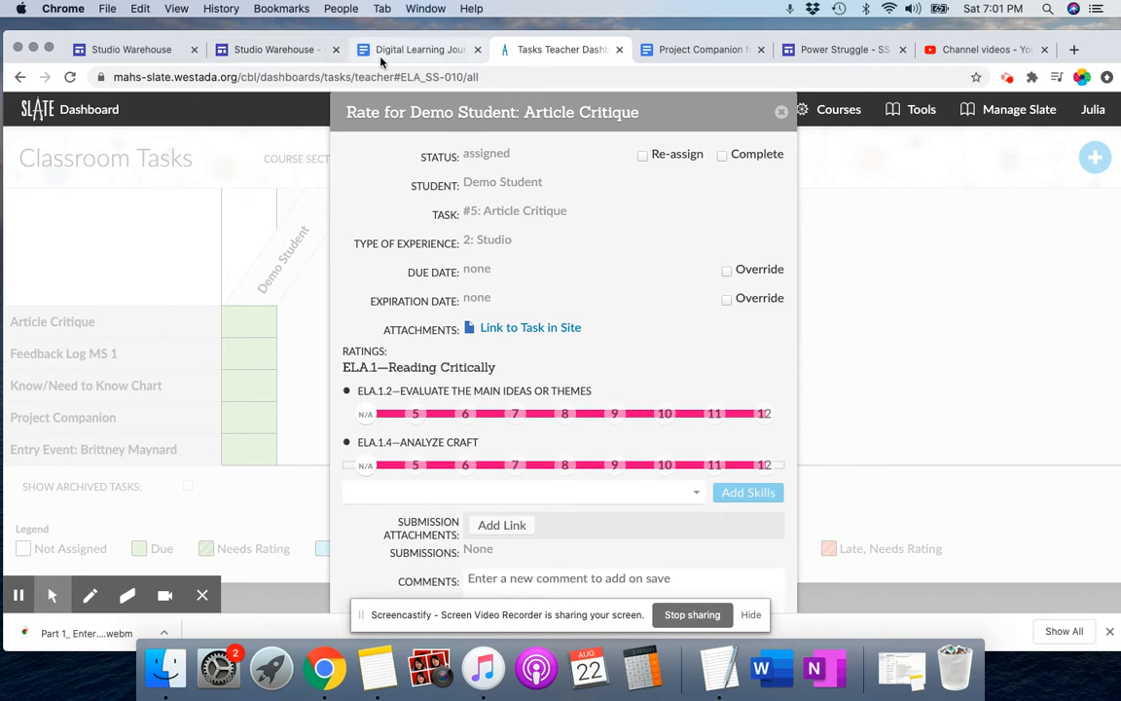
{"action": "left_click", "coordinate": [662, 50]}
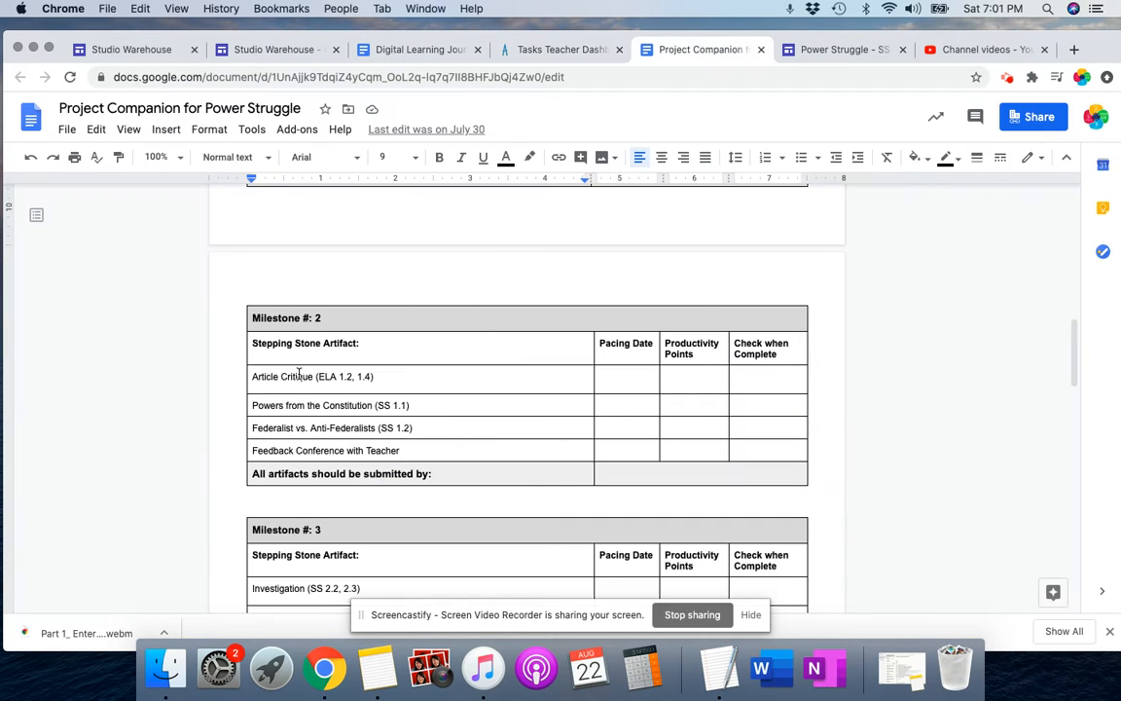
{"action": "left_click_drag", "start_coordinate": [314, 376], "coordinate": [385, 379]}
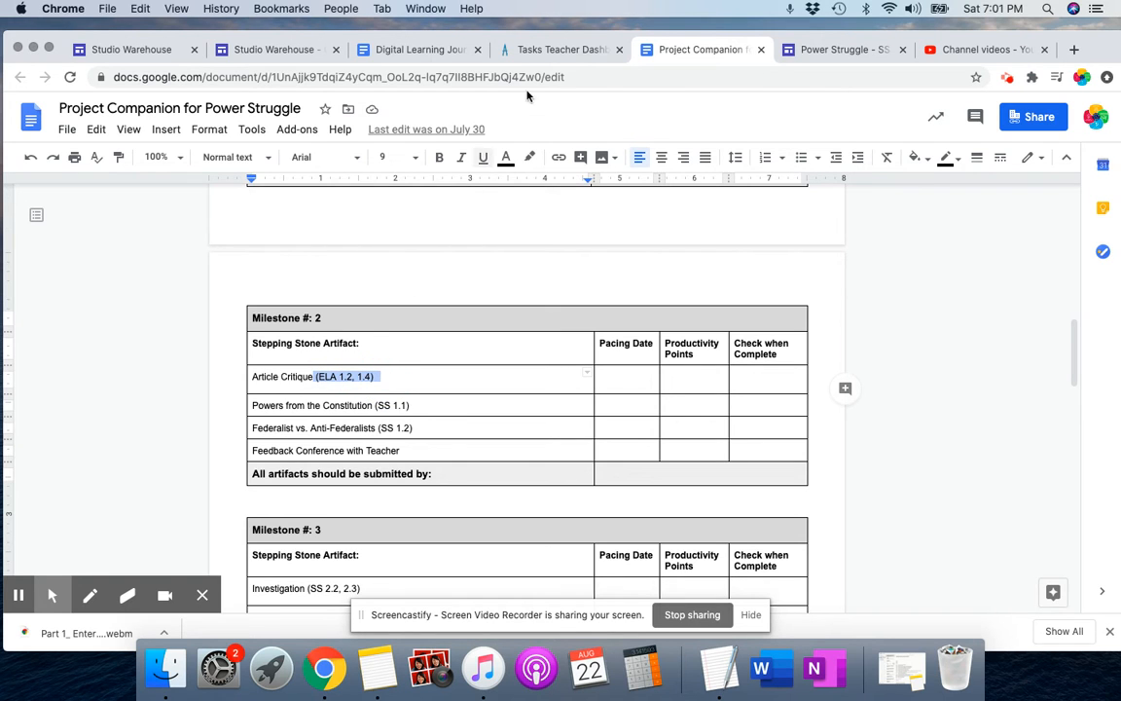
{"action": "left_click", "coordinate": [545, 50]}
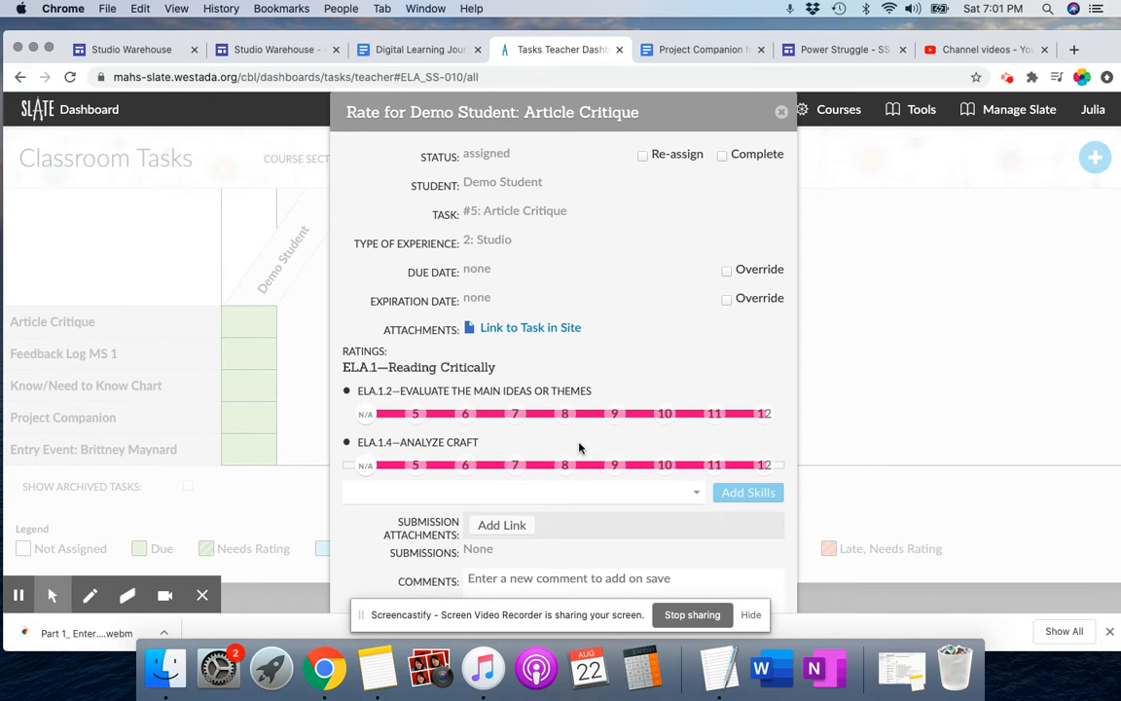
{"action": "left_click", "coordinate": [780, 113]}
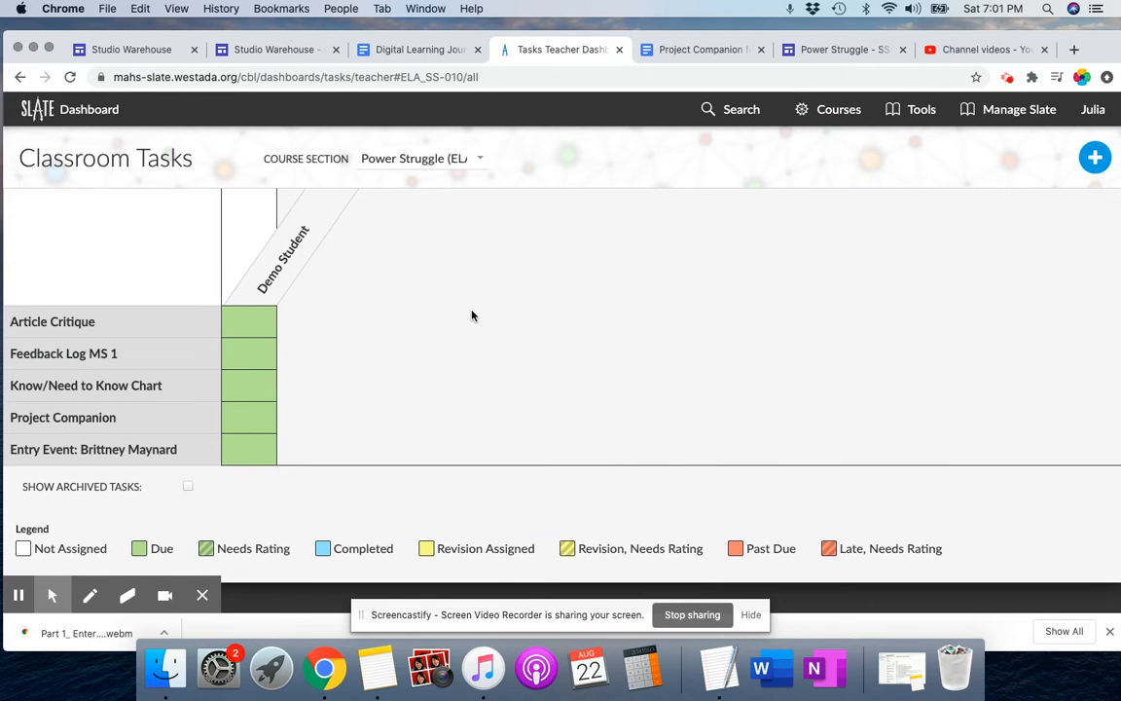
Step: Check the Powers from the Constitution entry and its standard in the Project Companion's Milestone 2 table
{"action": "left_click", "coordinate": [713, 54]}
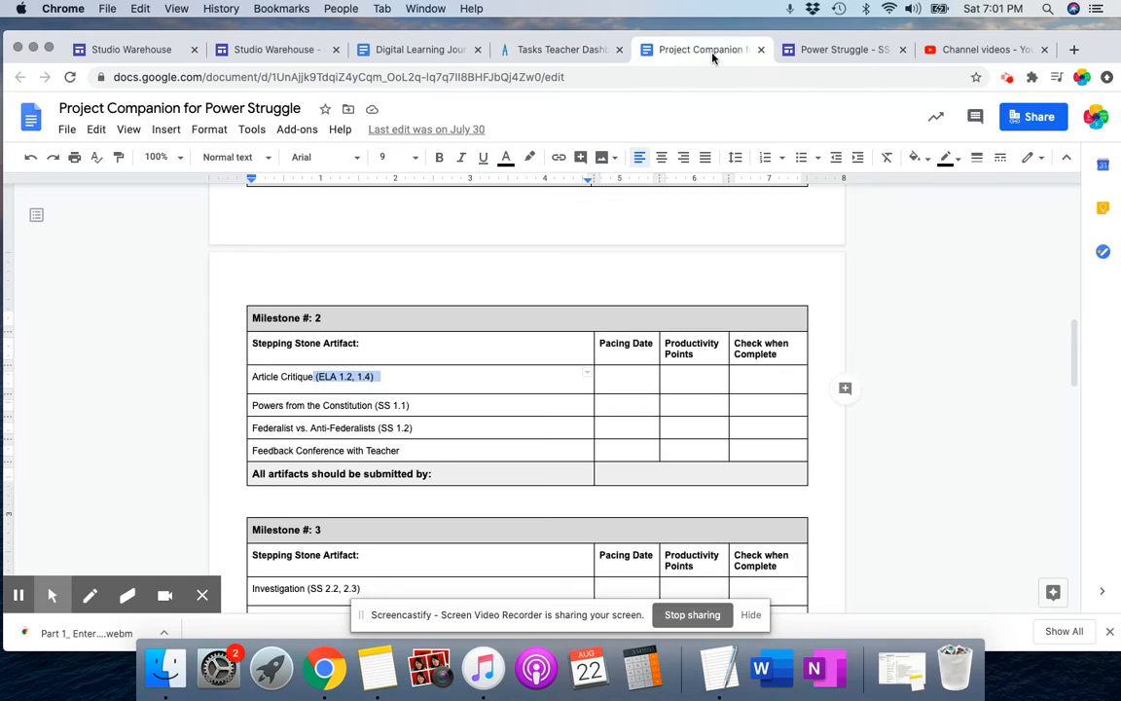
{"action": "triple_click", "coordinate": [298, 406]}
{"action": "left_click", "coordinate": [299, 406]}
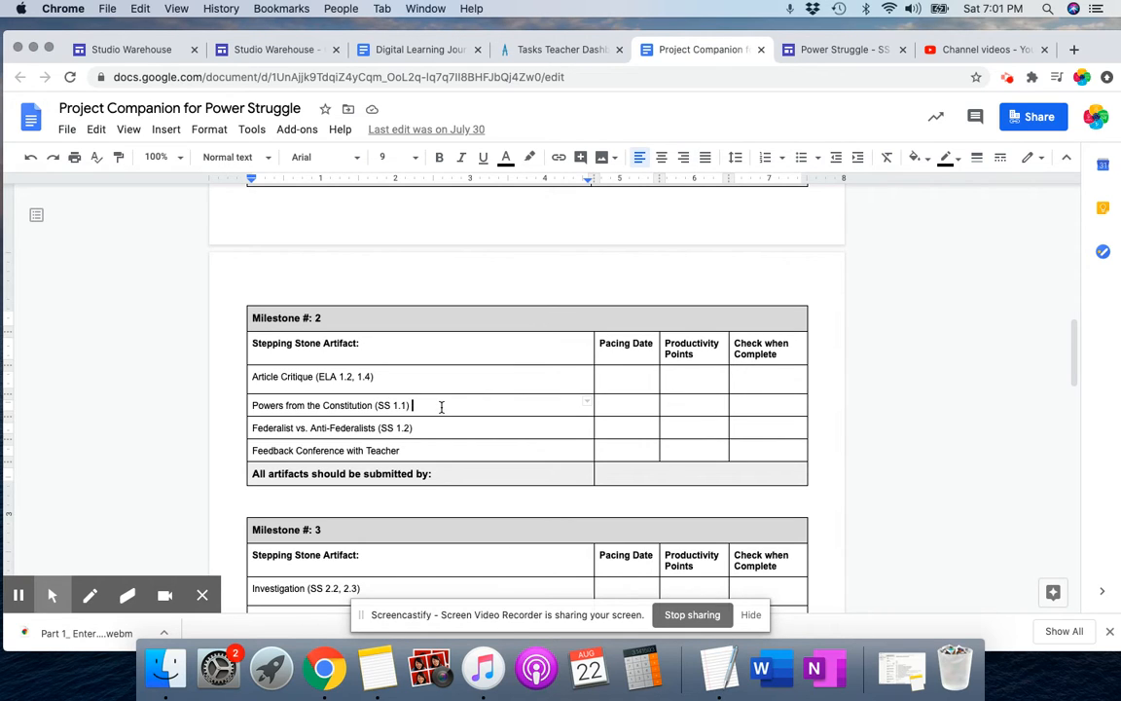
Step: Create a new classroom task in the Power Struggle section and title it "Powers from the Constitution"
{"action": "left_click", "coordinate": [560, 51]}
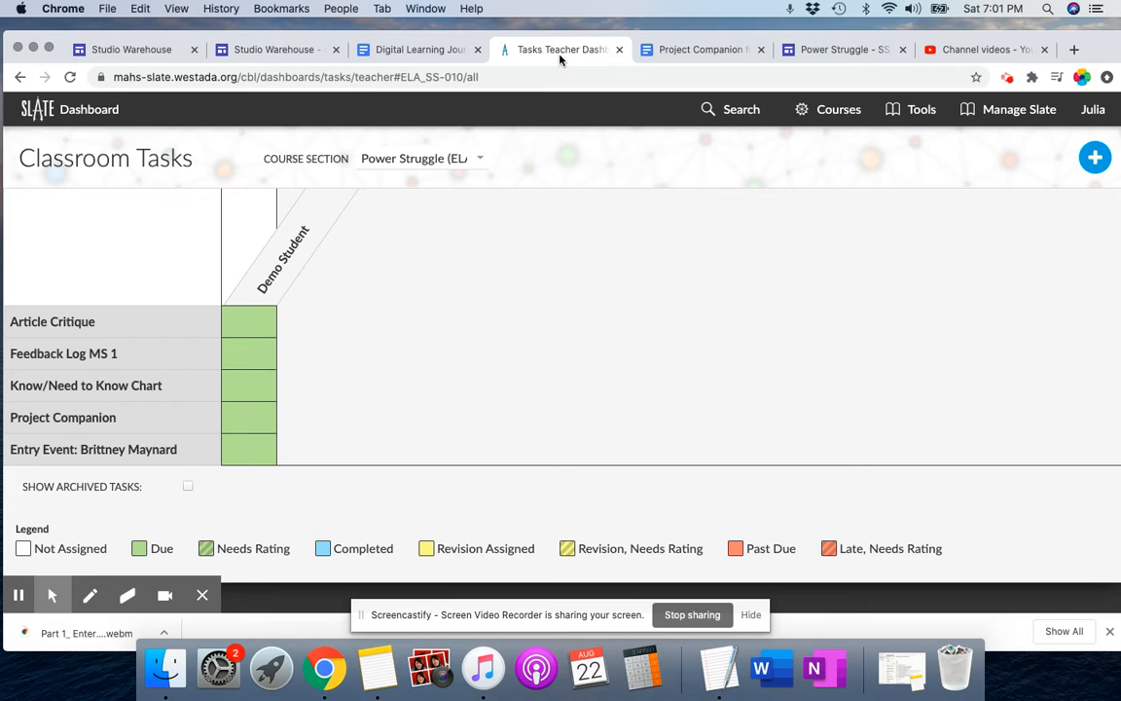
{"action": "left_click", "coordinate": [1094, 158]}
{"action": "left_click", "coordinate": [559, 264]}
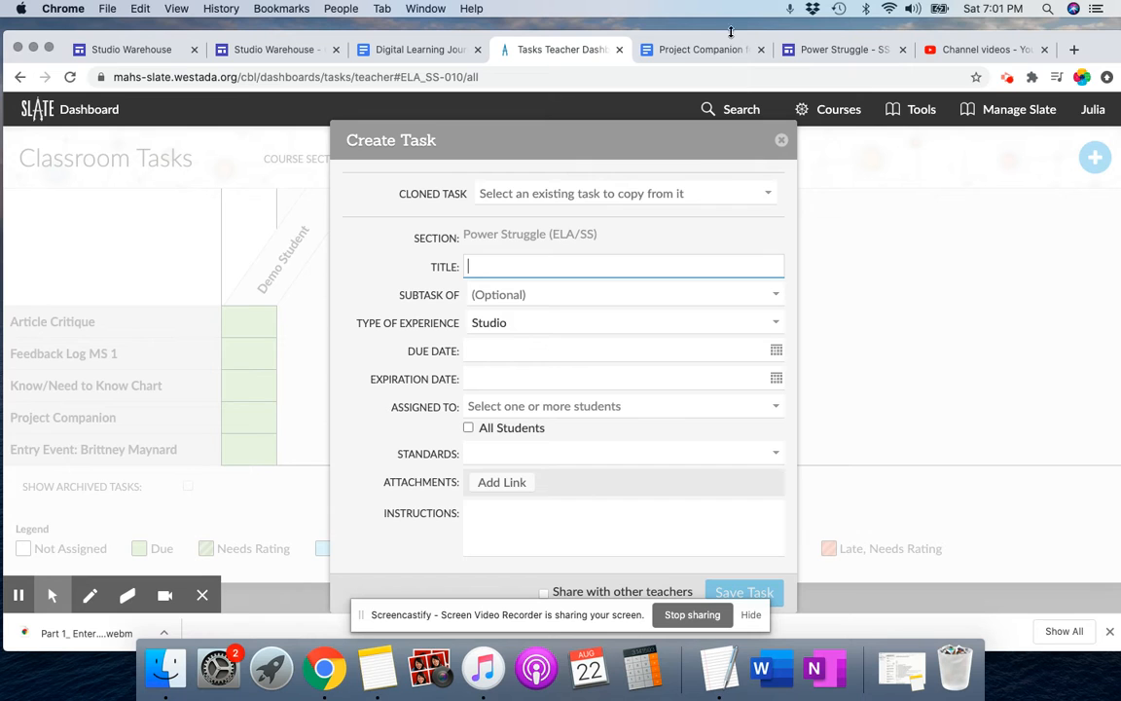
{"action": "left_click", "coordinate": [723, 60]}
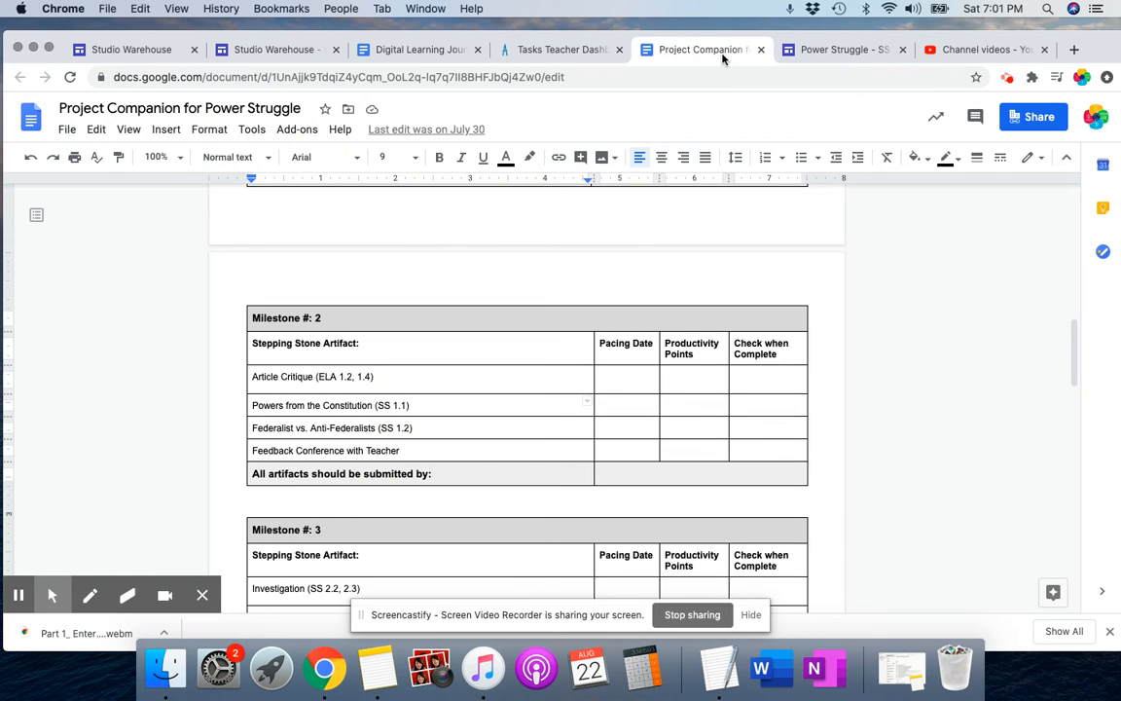
{"action": "left_click", "coordinate": [545, 49]}
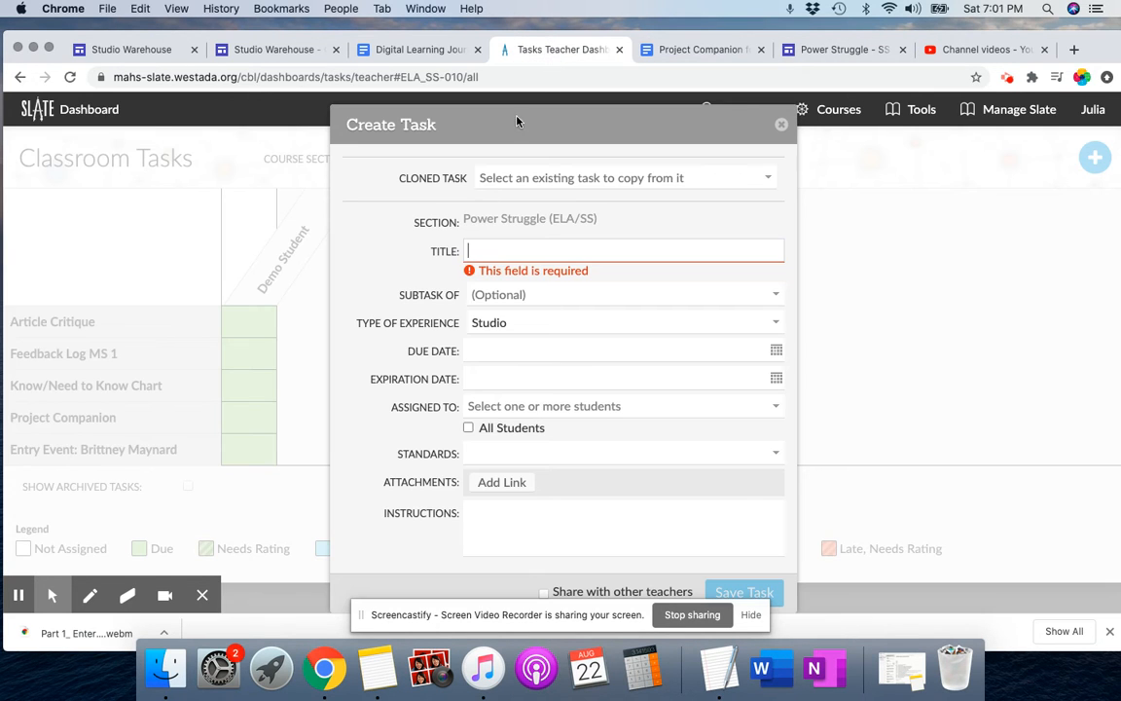
{"action": "type", "text": "Powers"}
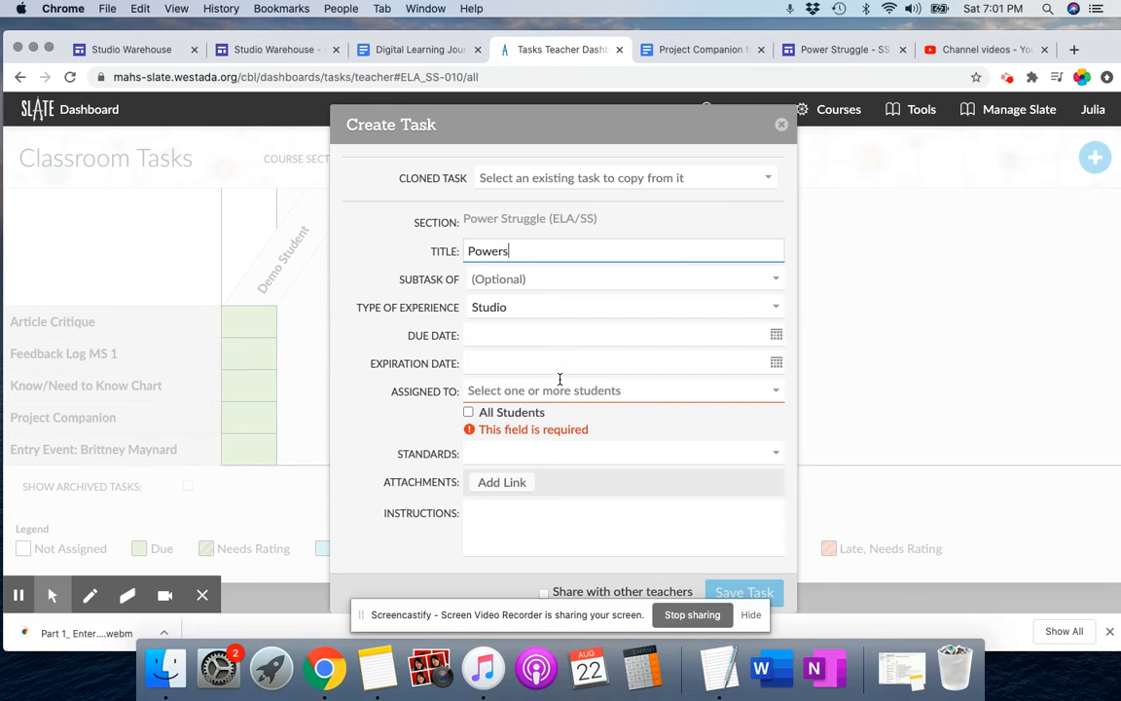
{"action": "type", "text": " from the Cono"}
{"action": "type", "text": "titution"}
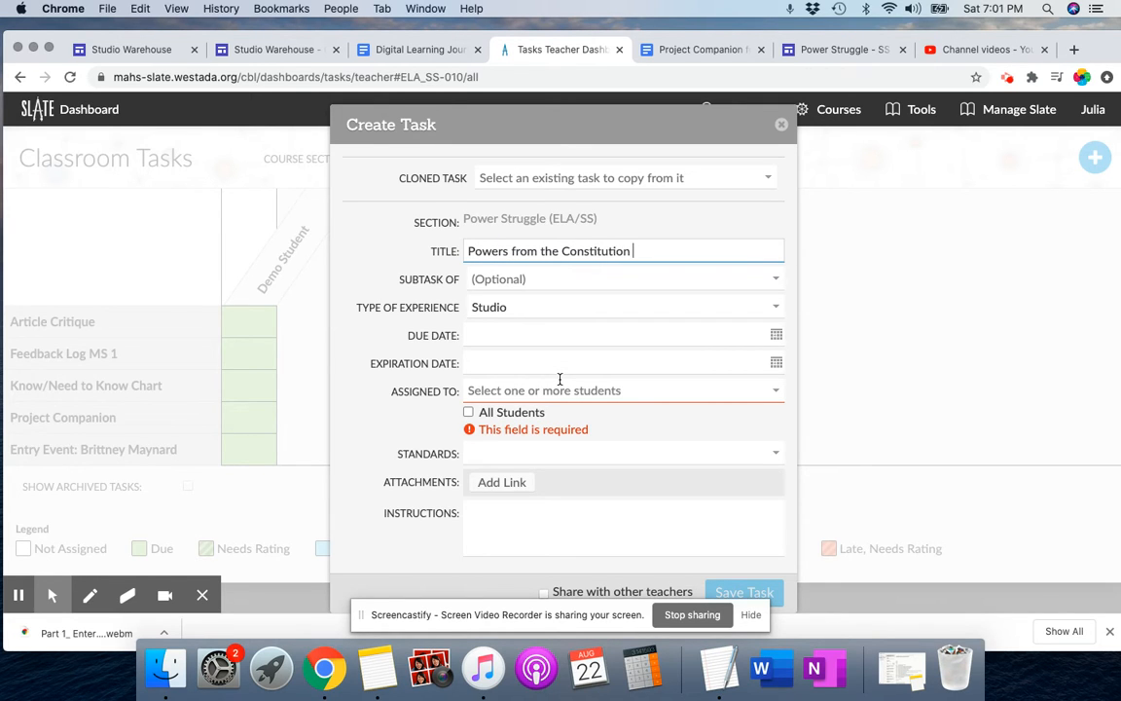
Step: Set the new task's type of experience to "2: Studio" and assign it to all students
{"action": "left_click", "coordinate": [474, 308]}
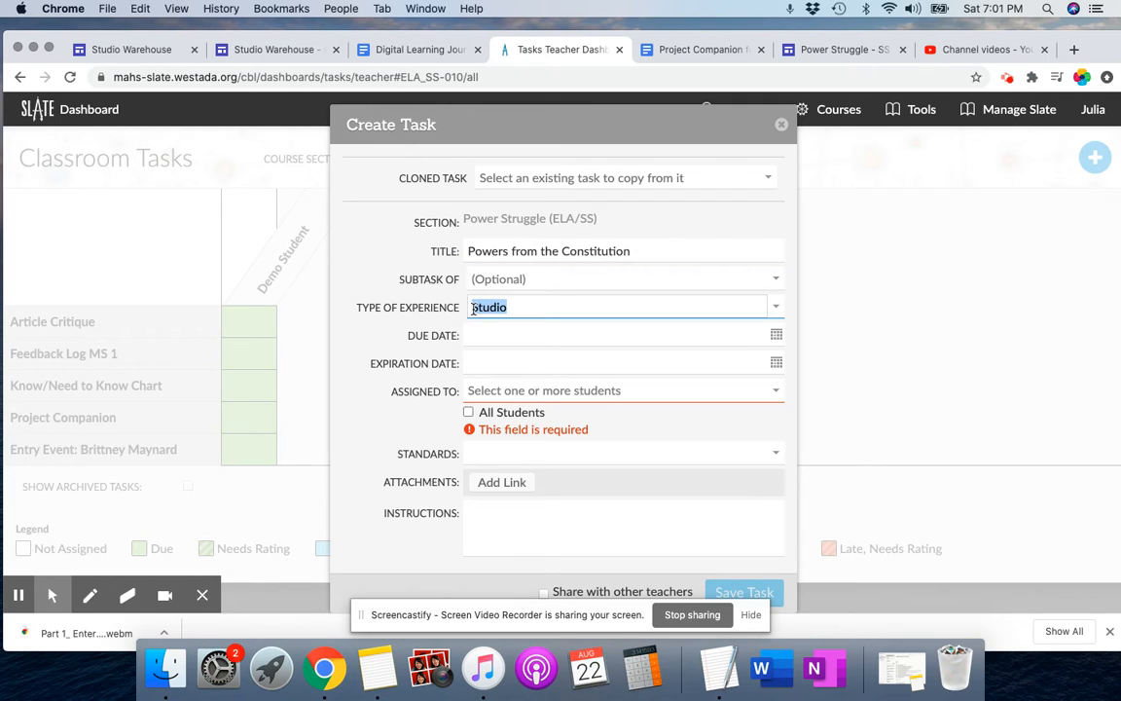
{"action": "left_click", "coordinate": [474, 306]}
{"action": "type", "text": "2:"}
{"action": "key", "text": "Tab"}
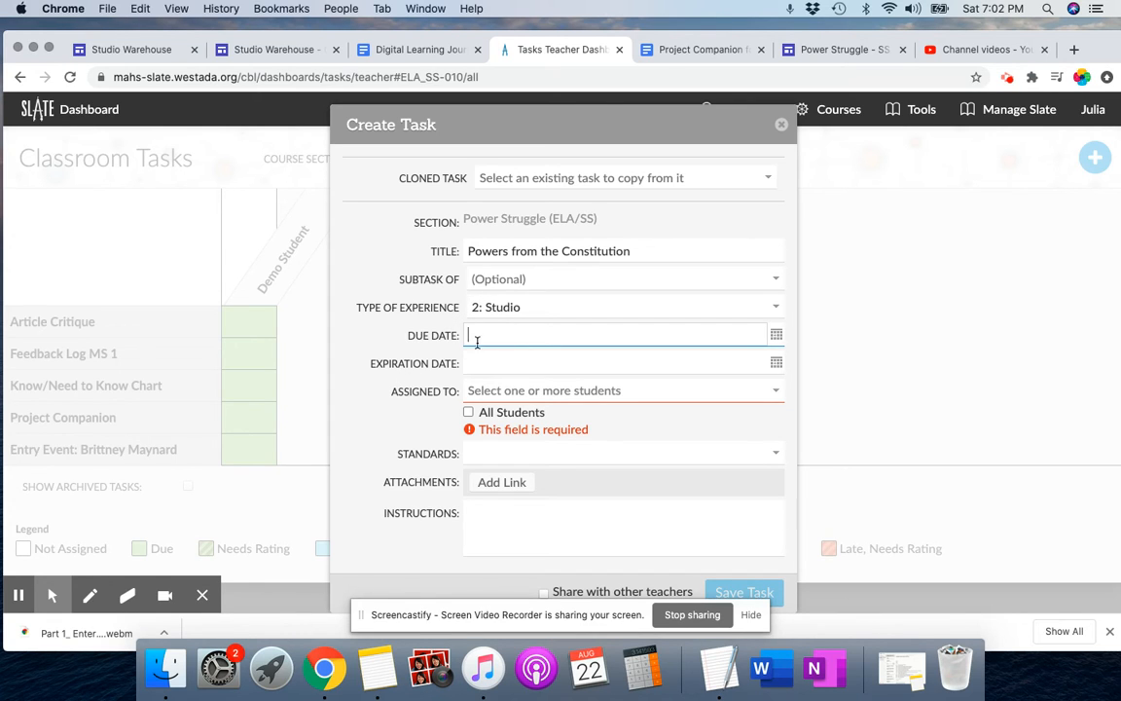
{"action": "left_click", "coordinate": [468, 413]}
Step: Add the standard SS.1.1, Evaluate historical outcomes in context, to the Powers from the Constitution task
{"action": "scroll", "coordinate": [400, 439], "scroll_direction": "down", "scroll_amount": 1}
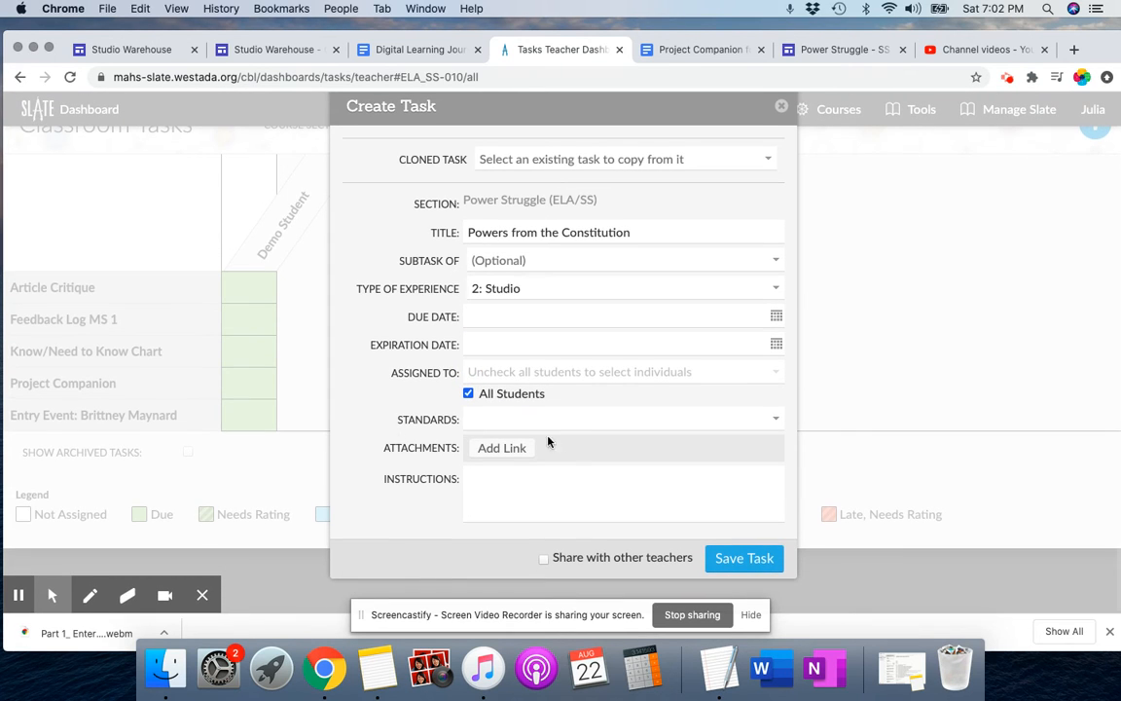
{"action": "left_click", "coordinate": [768, 417]}
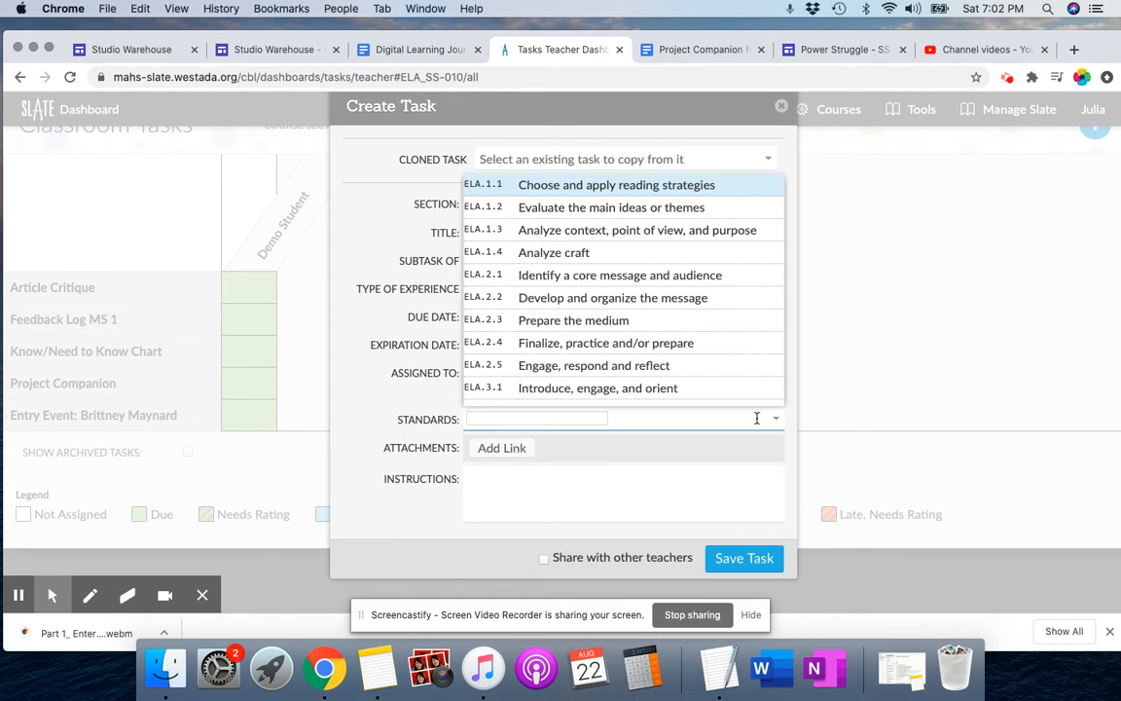
{"action": "scroll", "coordinate": [657, 307], "scroll_direction": "down", "scroll_amount": 10}
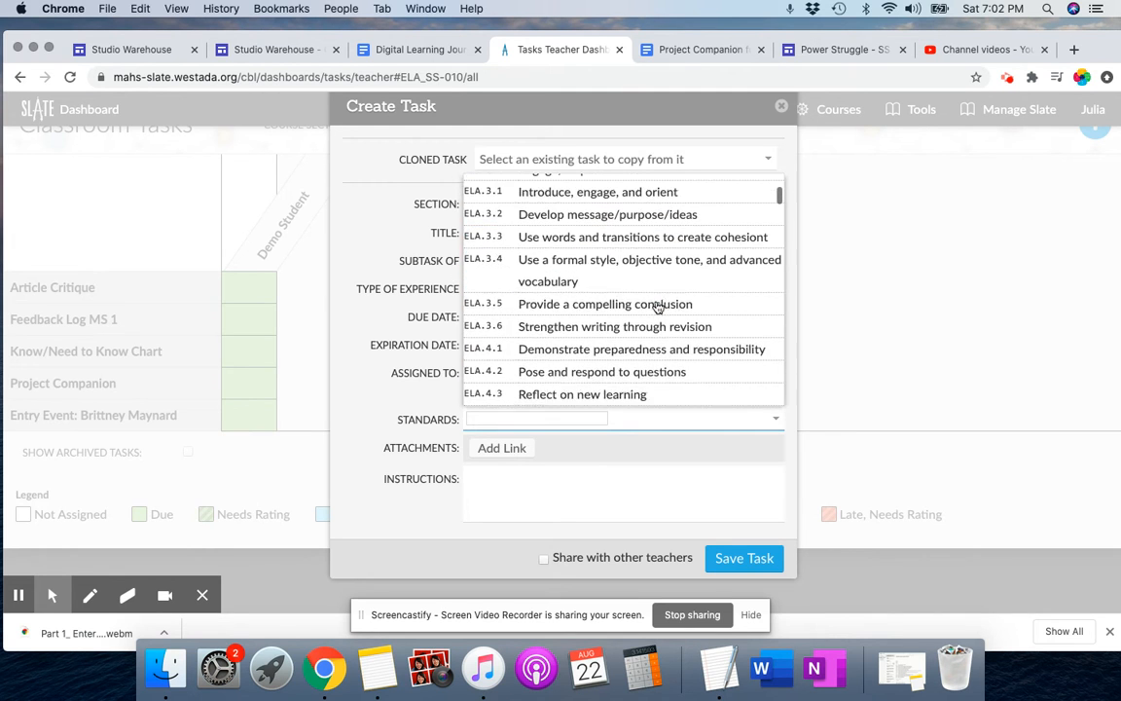
{"action": "scroll", "coordinate": [657, 308], "scroll_direction": "down", "scroll_amount": 10}
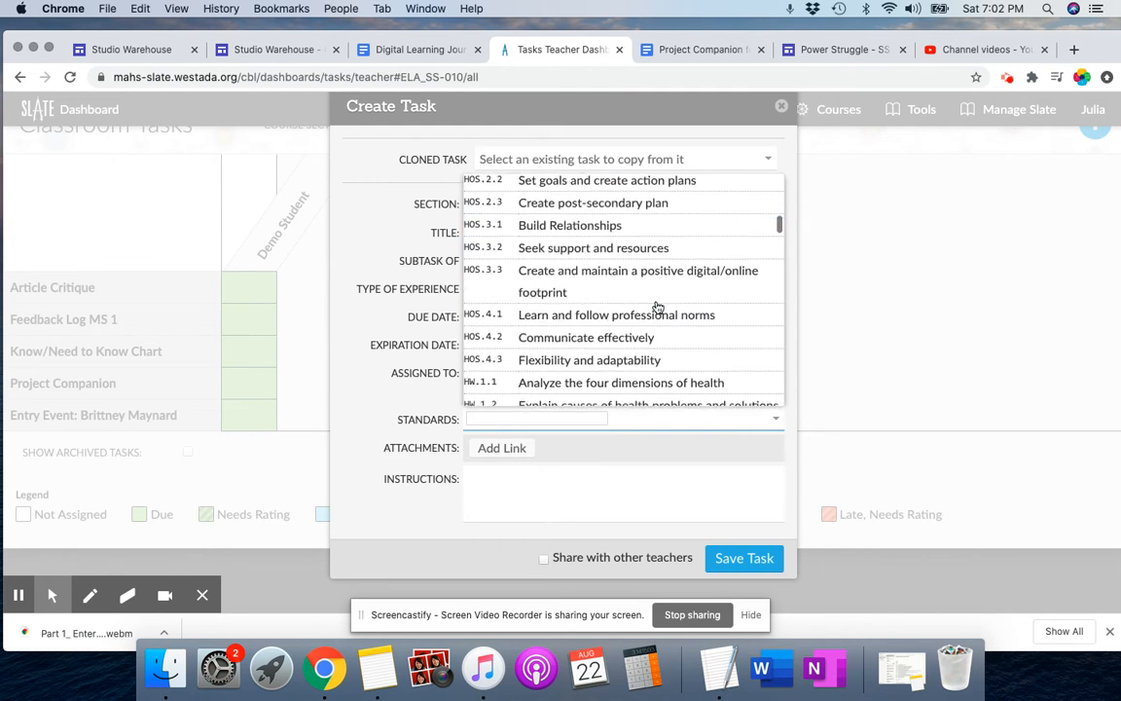
{"action": "scroll", "coordinate": [657, 307], "scroll_direction": "down", "scroll_amount": 10}
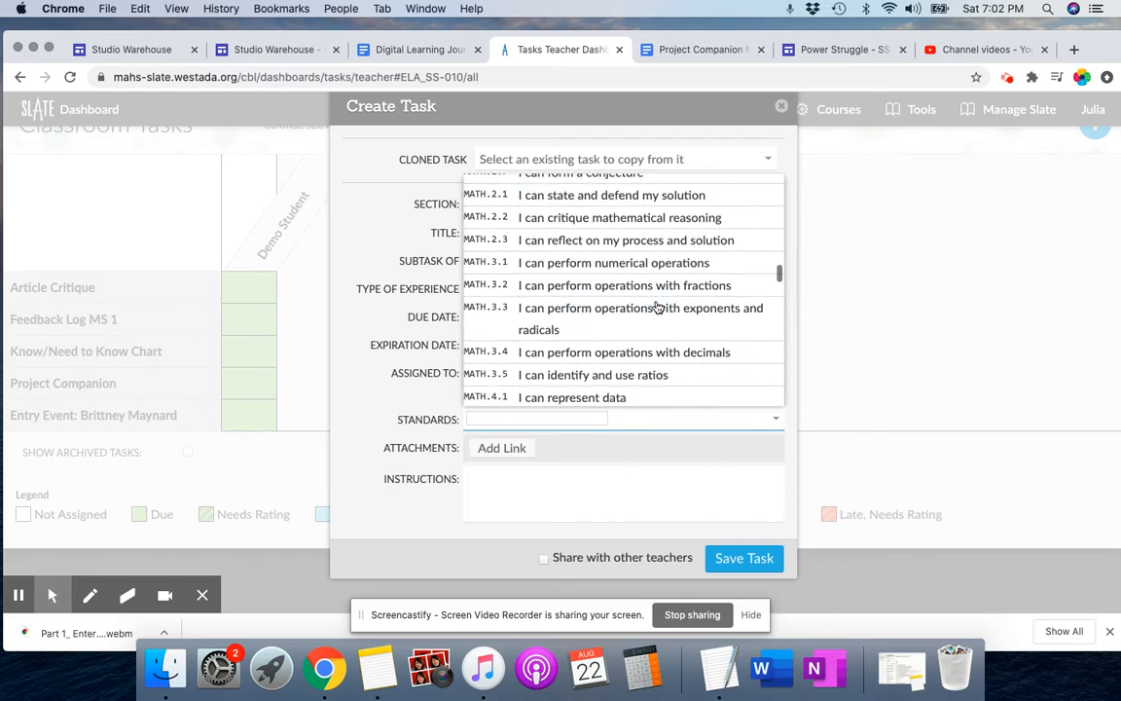
{"action": "scroll", "coordinate": [657, 308], "scroll_direction": "down", "scroll_amount": 10}
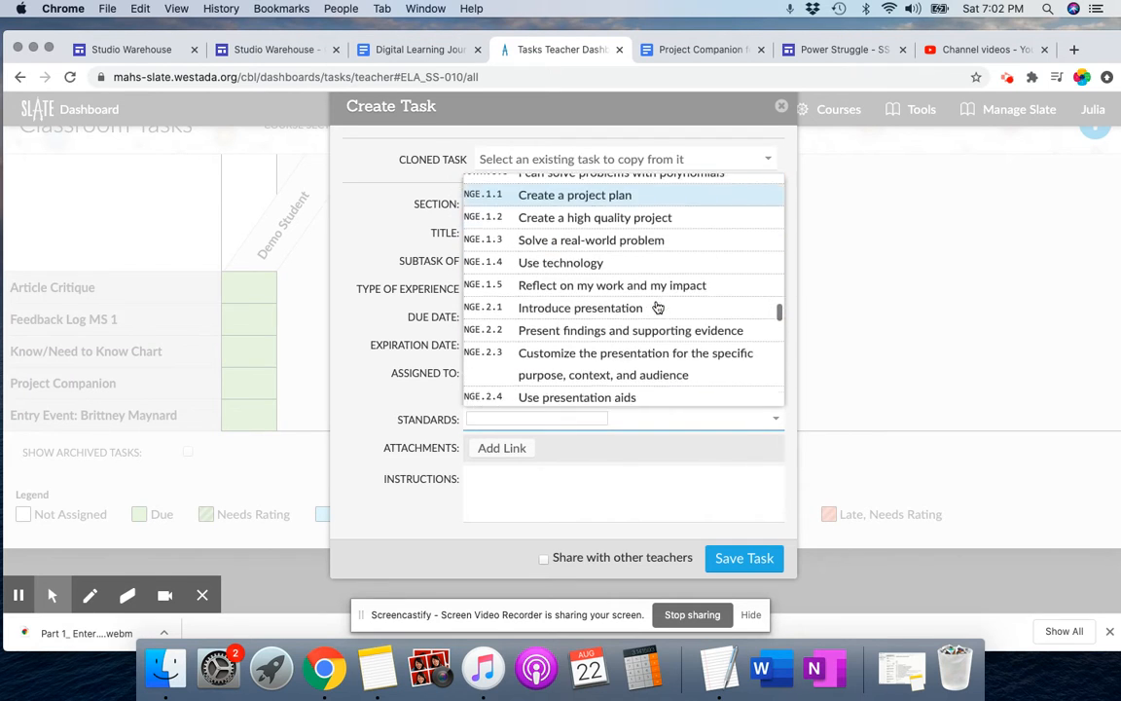
{"action": "scroll", "coordinate": [657, 308], "scroll_direction": "down", "scroll_amount": 10}
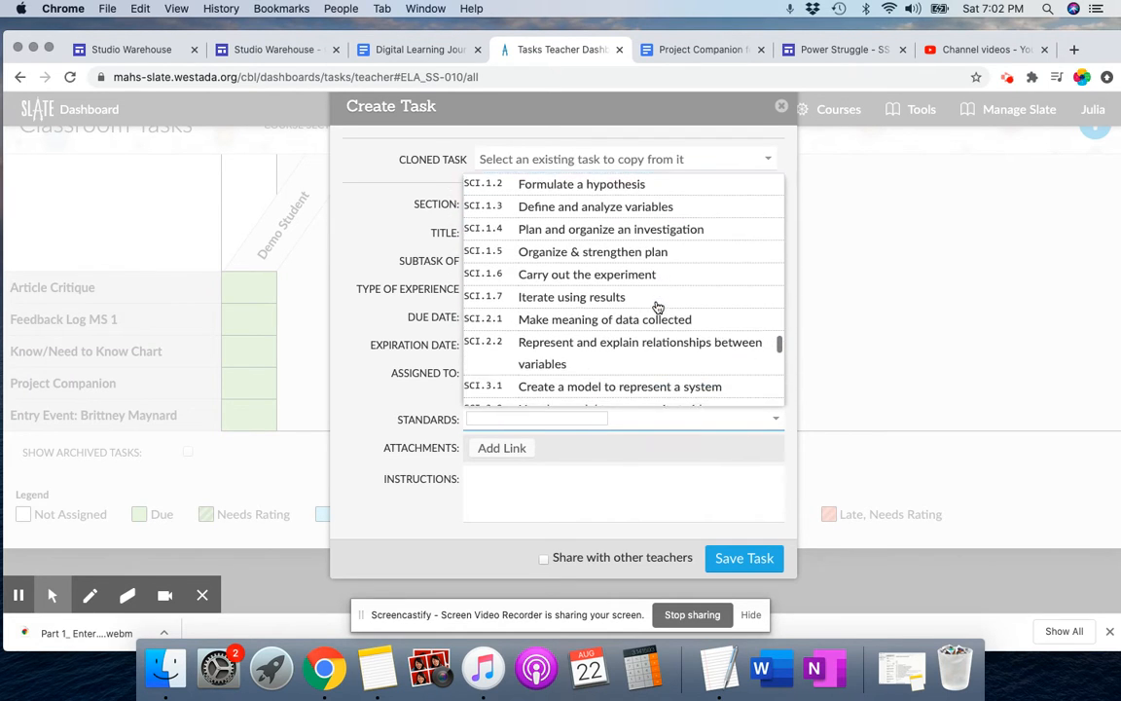
{"action": "scroll", "coordinate": [657, 307], "scroll_direction": "down", "scroll_amount": 3}
{"action": "scroll", "coordinate": [647, 306], "scroll_direction": "up", "scroll_amount": 3}
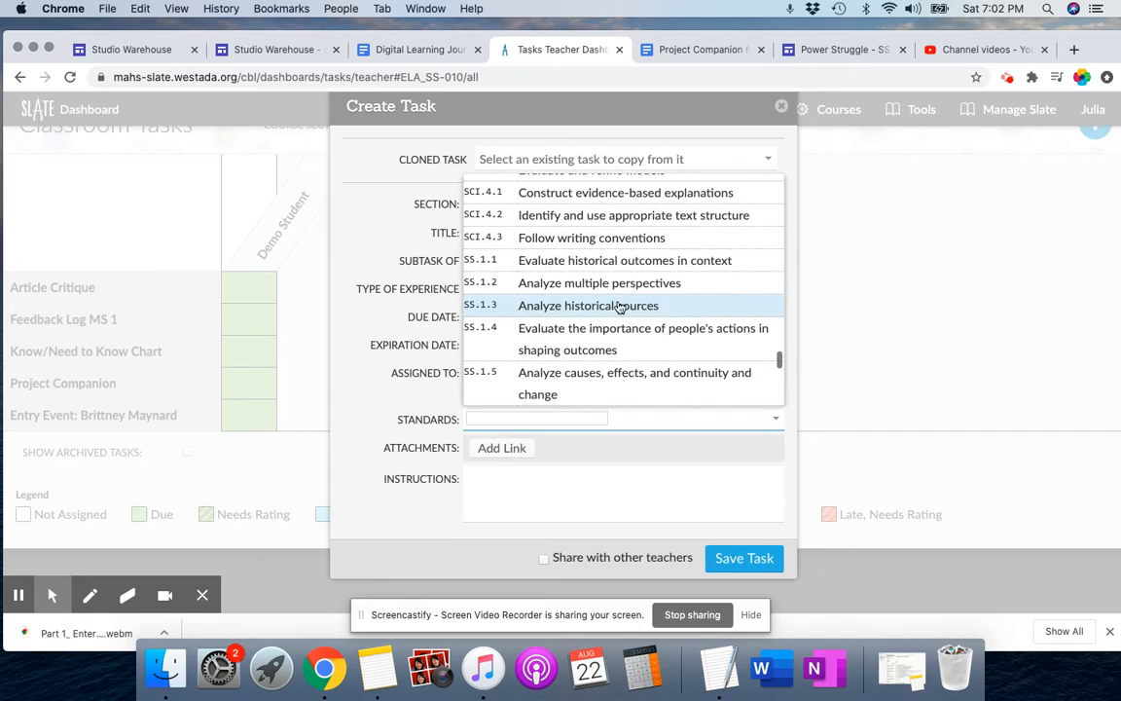
{"action": "left_click", "coordinate": [542, 263]}
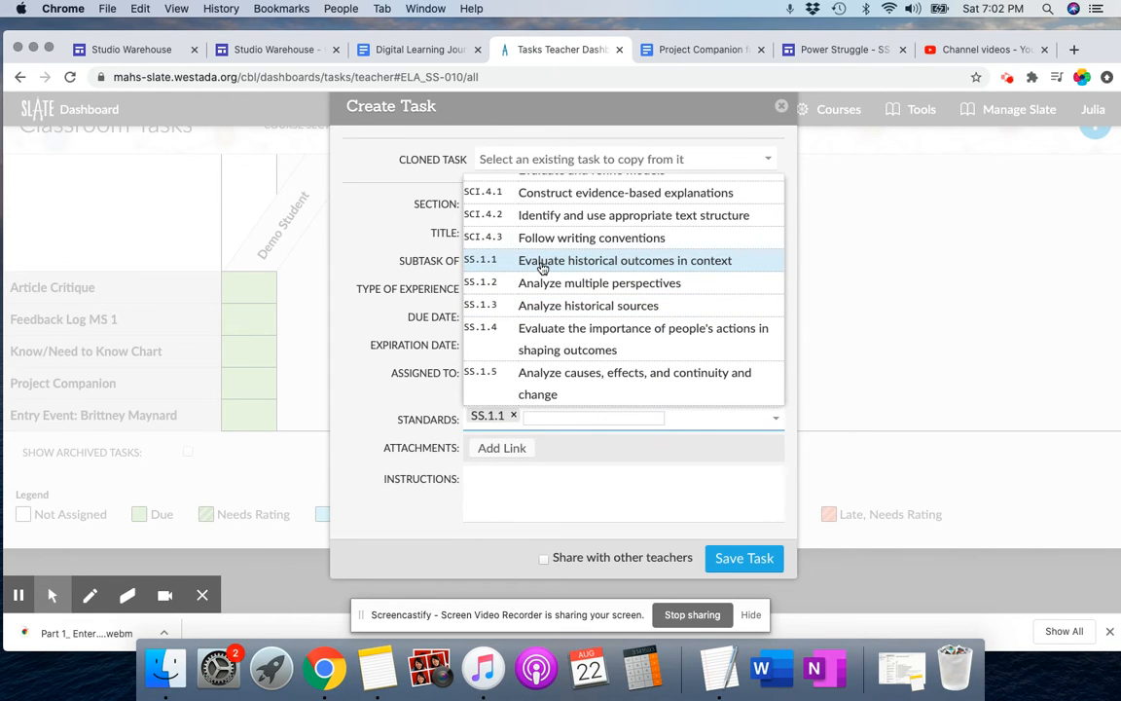
{"action": "left_click", "coordinate": [703, 448]}
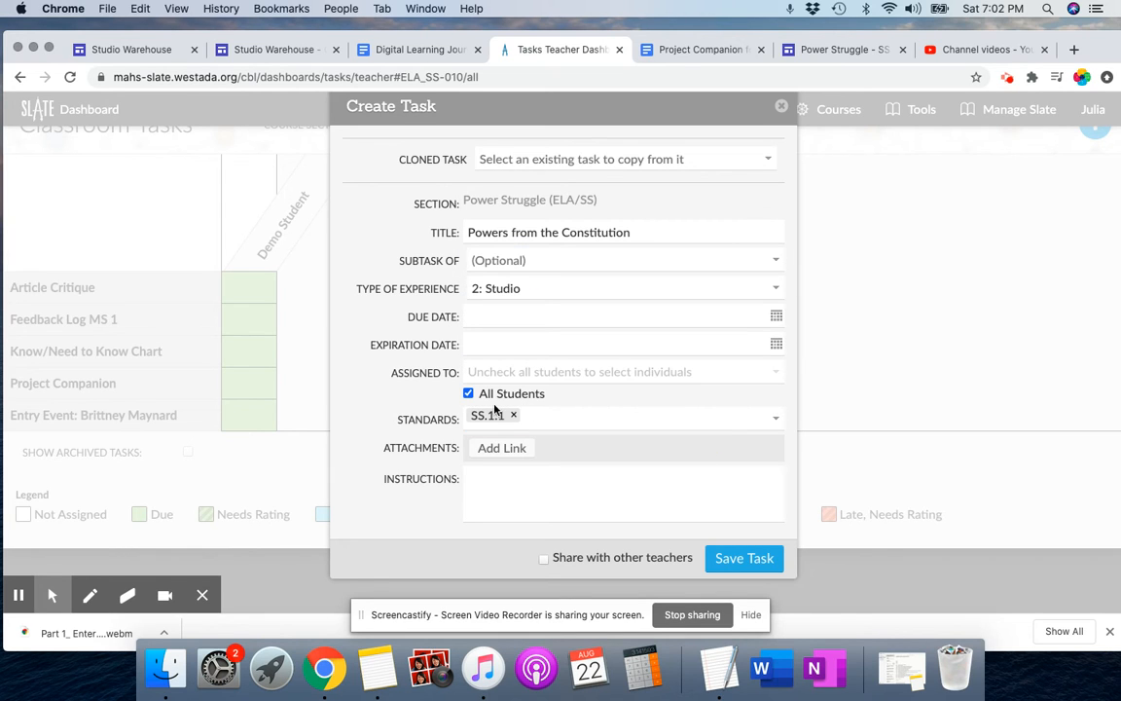
Step: Check the task's chosen standard against the Powers from the Constitution entry in the Project Companion
{"action": "left_click", "coordinate": [702, 48]}
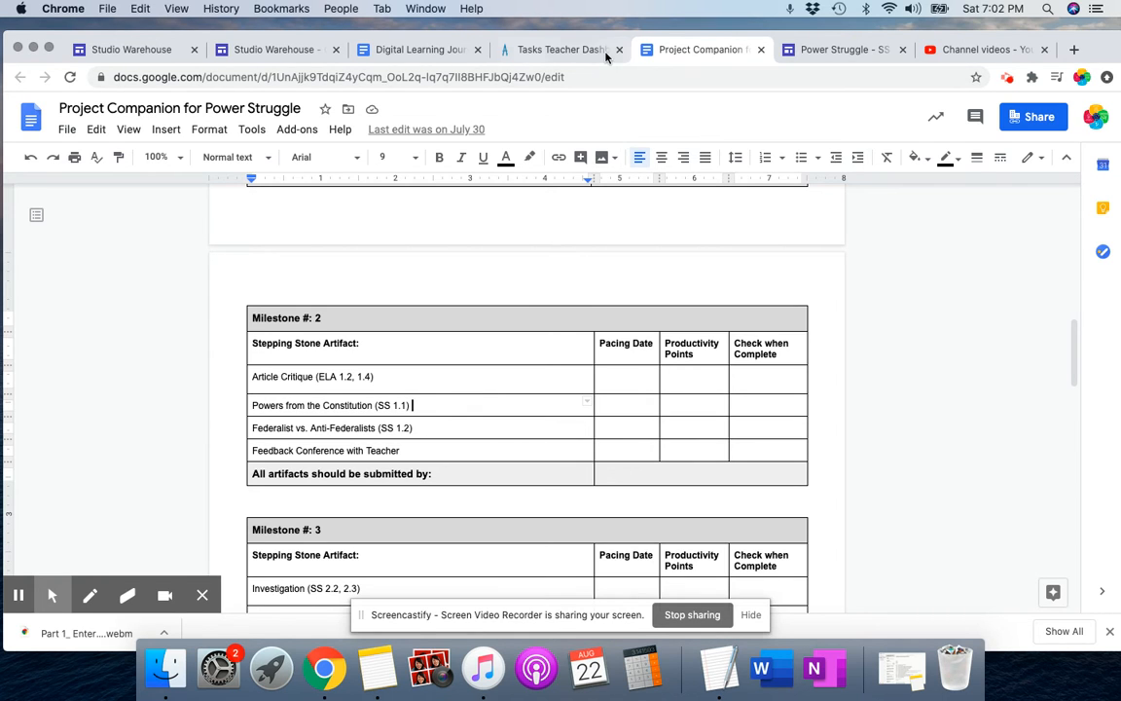
{"action": "left_click", "coordinate": [531, 46]}
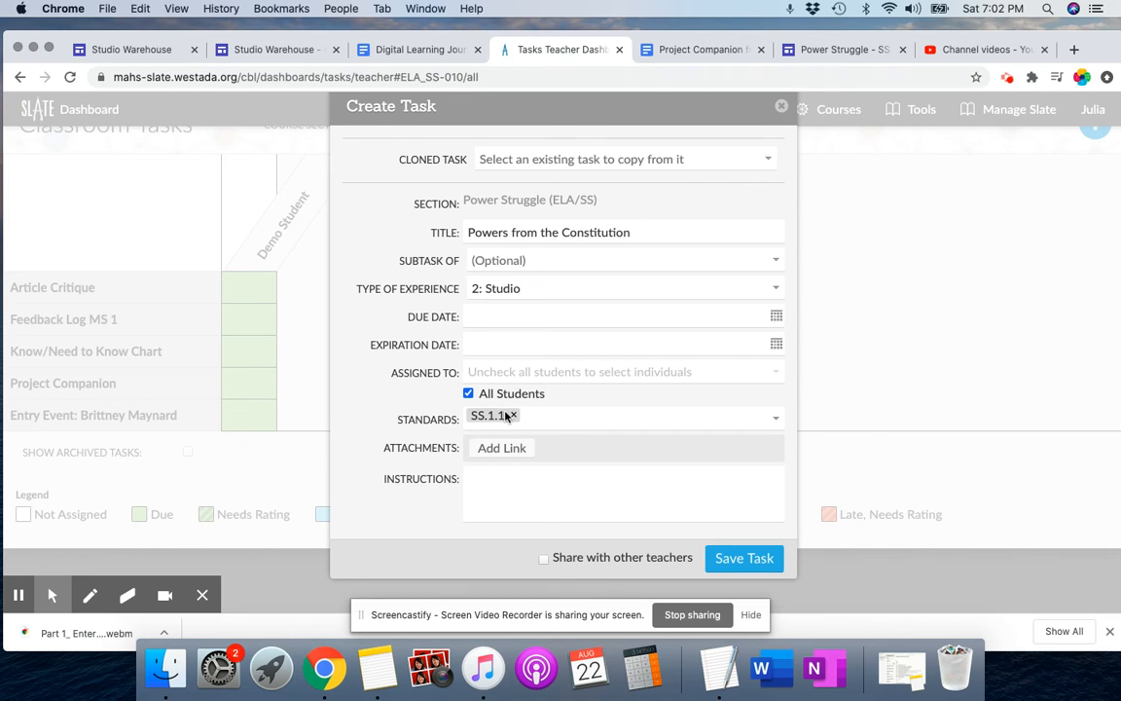
{"action": "mouse_move", "coordinate": [484, 419]}
Step: Start a link attachment for the task and copy the address of the Power Struggle site's "SS 2: Which laws dictate power?" page
{"action": "scroll", "coordinate": [485, 421], "scroll_direction": "up", "scroll_amount": 1}
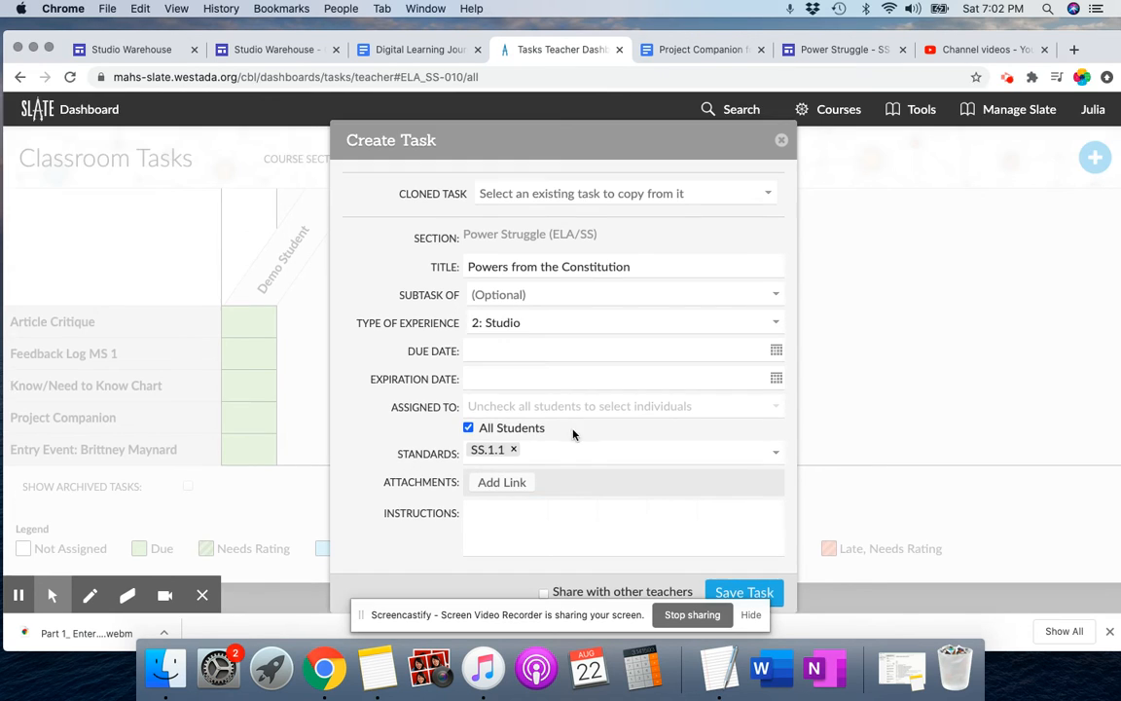
{"action": "left_click", "coordinate": [499, 462]}
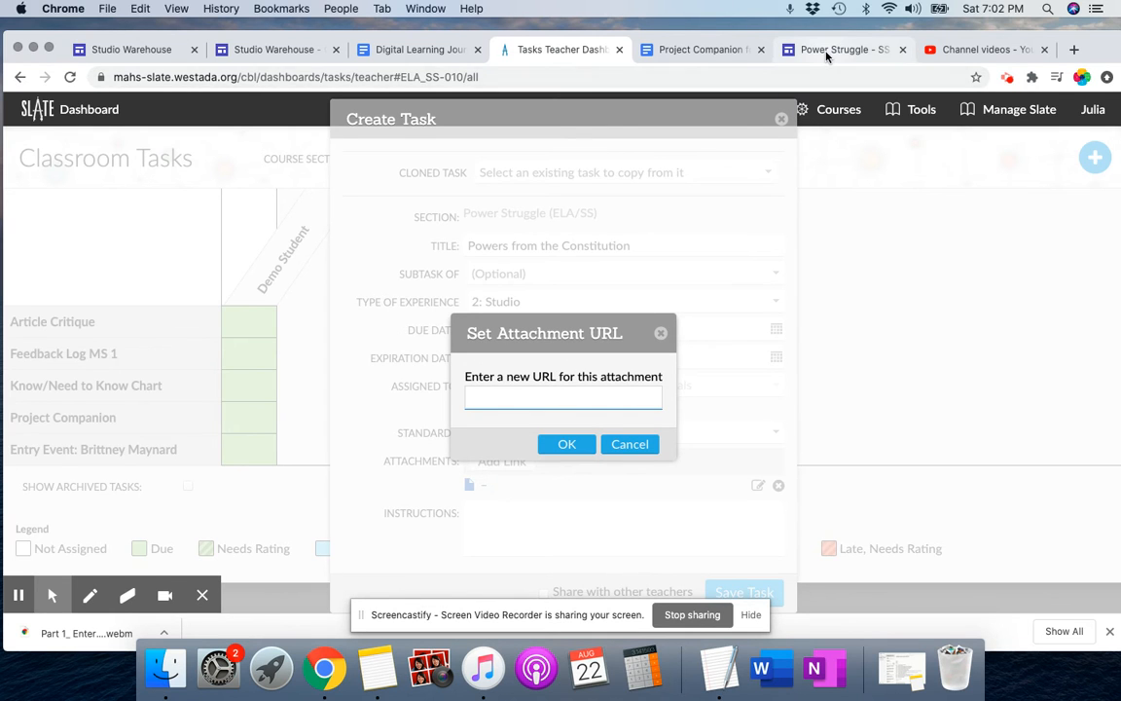
{"action": "left_click", "coordinate": [826, 51]}
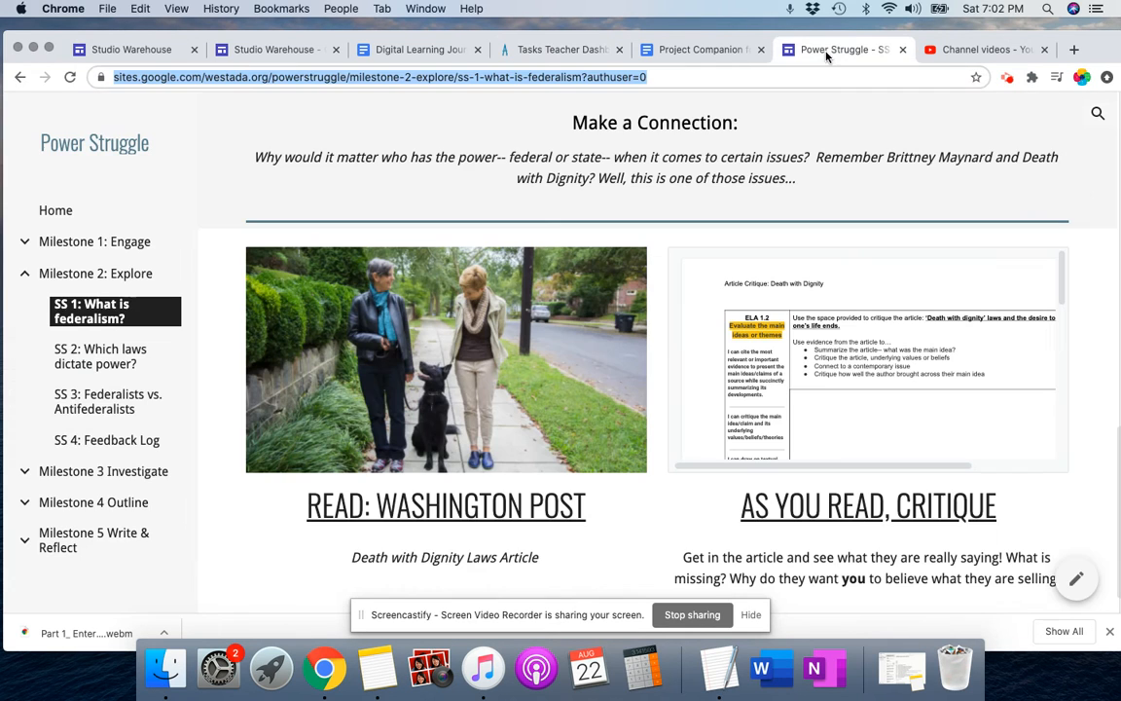
{"action": "left_click", "coordinate": [98, 363]}
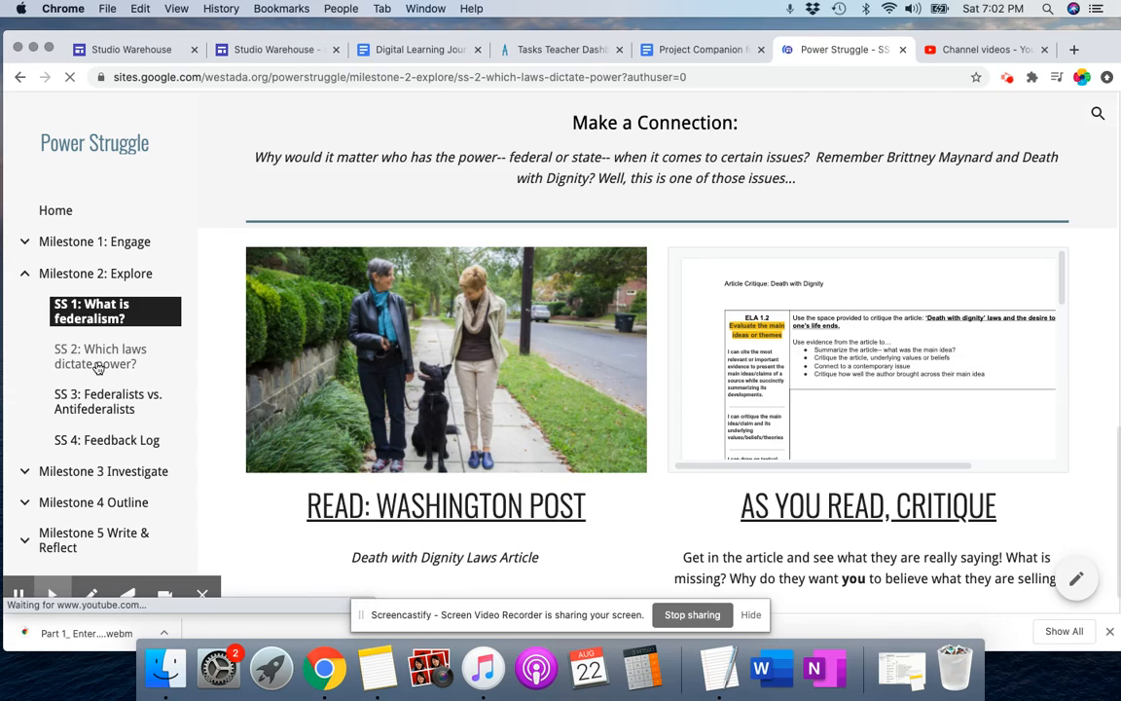
{"action": "scroll", "coordinate": [668, 445], "scroll_direction": "down", "scroll_amount": 3}
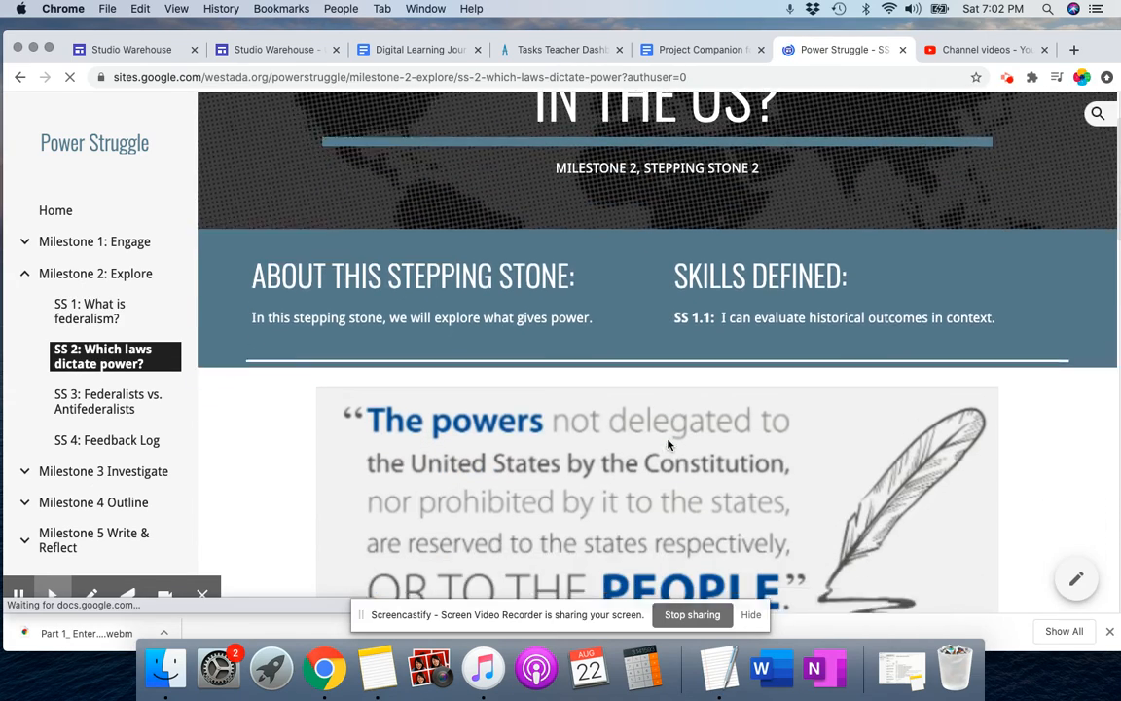
{"action": "scroll", "coordinate": [667, 445], "scroll_direction": "down", "scroll_amount": 10}
{"action": "scroll", "coordinate": [668, 445], "scroll_direction": "down", "scroll_amount": 8}
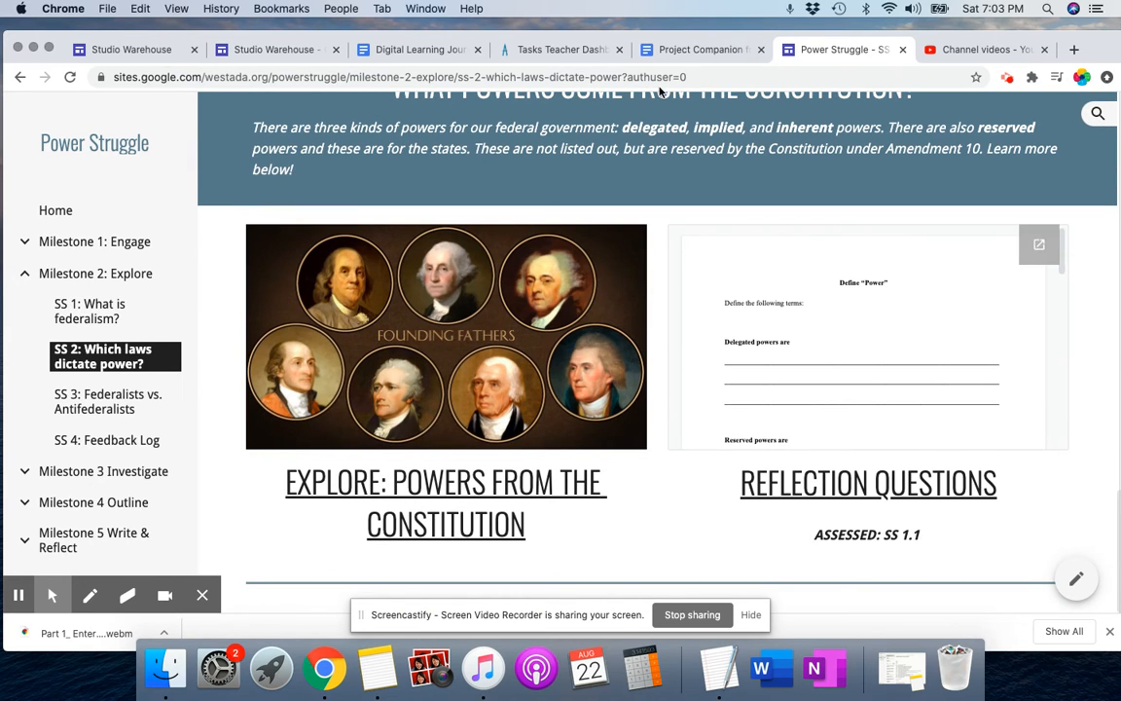
{"action": "left_click", "coordinate": [497, 76]}
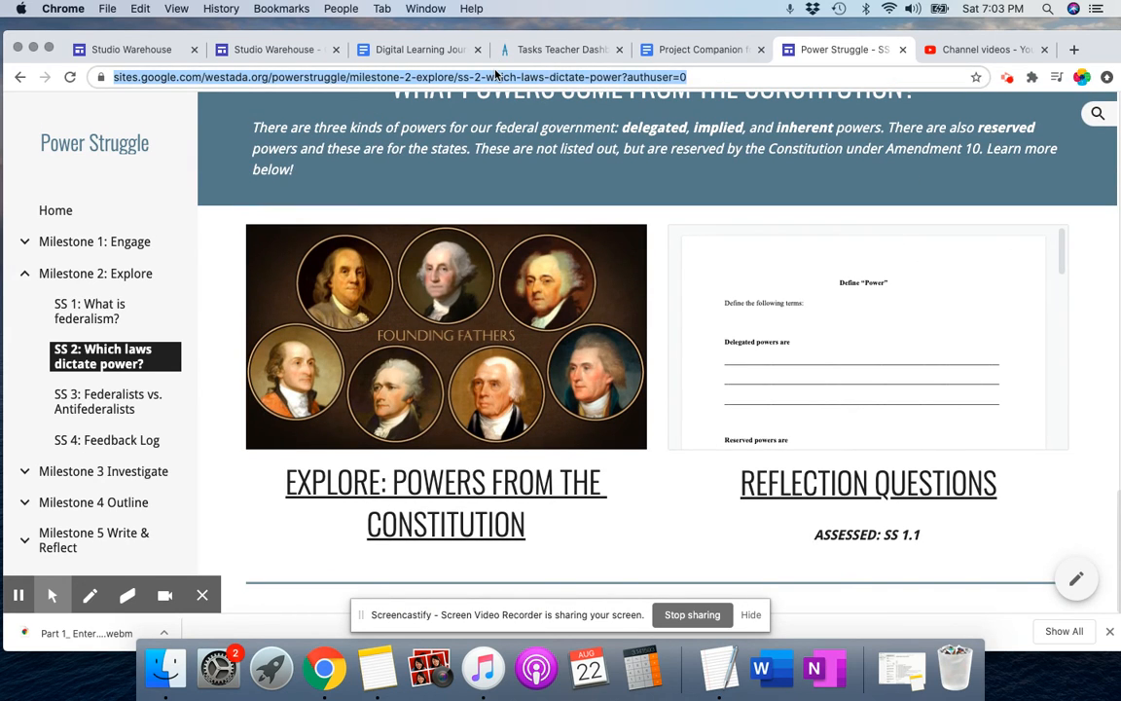
Step: Attach the copied page address with the title "Link to Site Task" and save the Powers from the Constitution task
{"action": "left_click", "coordinate": [686, 50]}
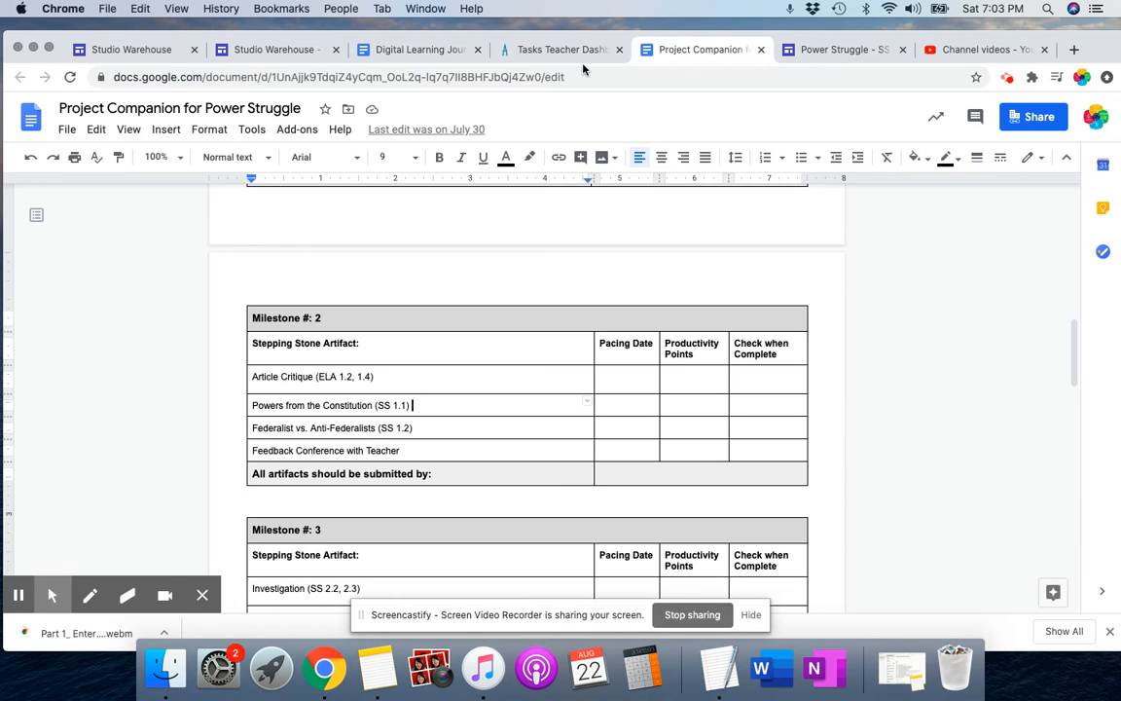
{"action": "left_click", "coordinate": [578, 51]}
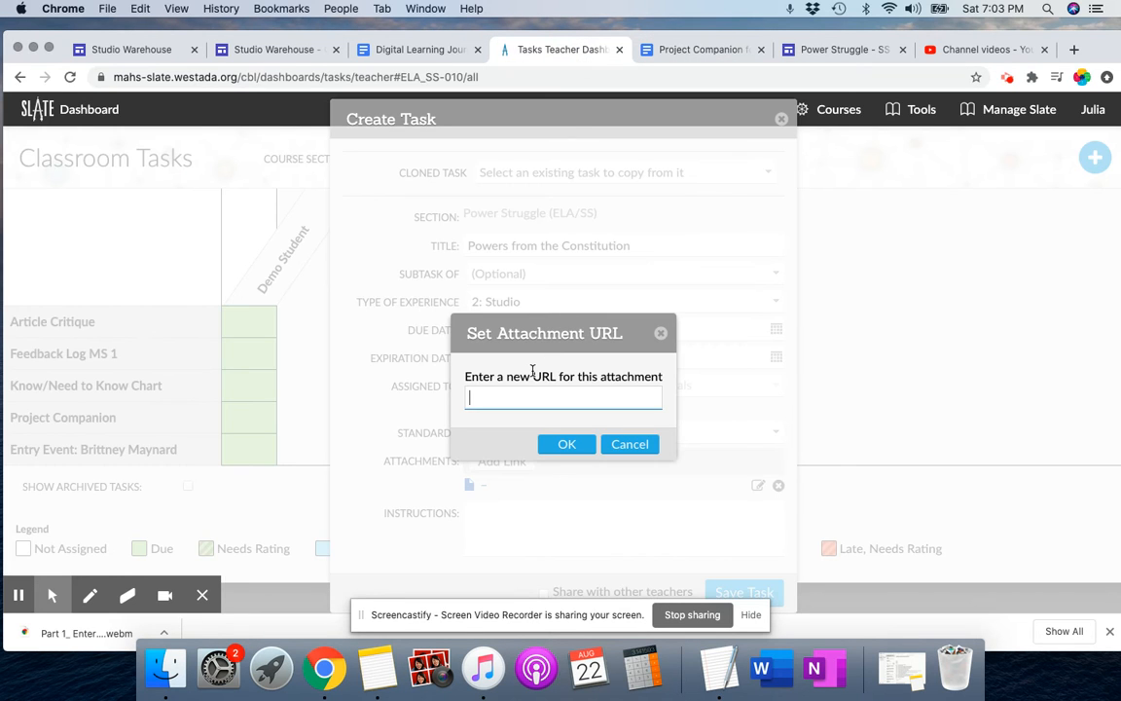
{"action": "key", "text": "super+v"}
{"action": "left_click", "coordinate": [566, 444]}
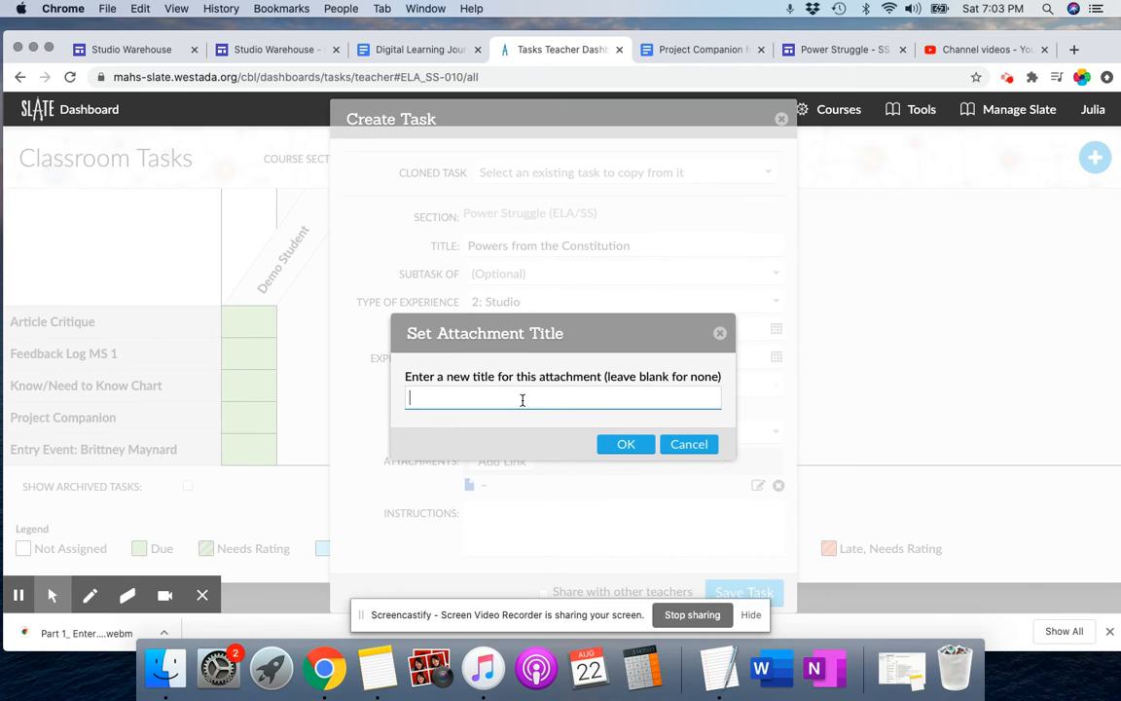
{"action": "type", "text": "Link to Site Task"}
{"action": "left_click", "coordinate": [626, 444]}
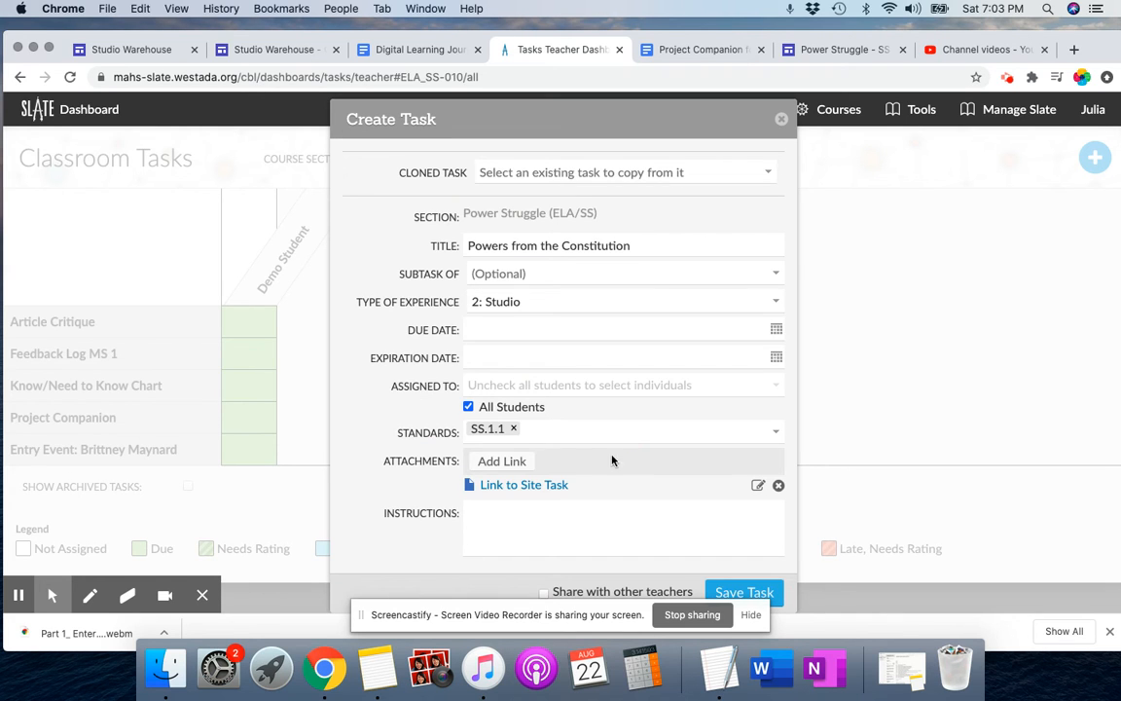
{"action": "scroll", "coordinate": [622, 453], "scroll_direction": "down", "scroll_amount": 2}
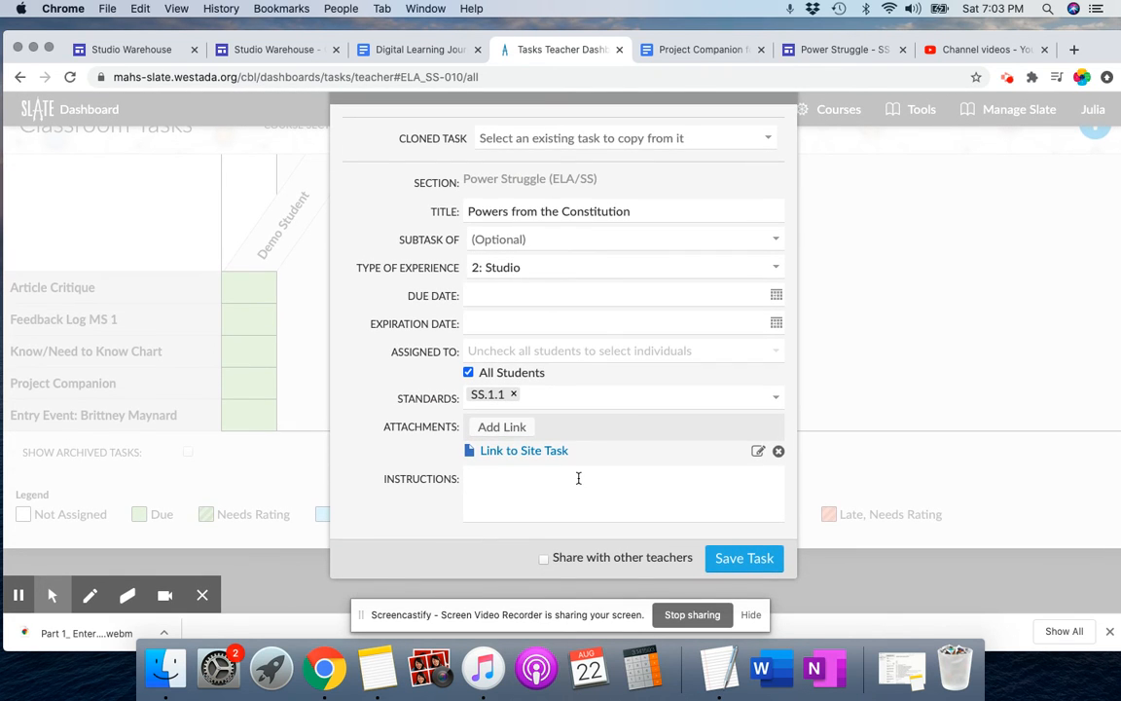
{"action": "left_click", "coordinate": [751, 561]}
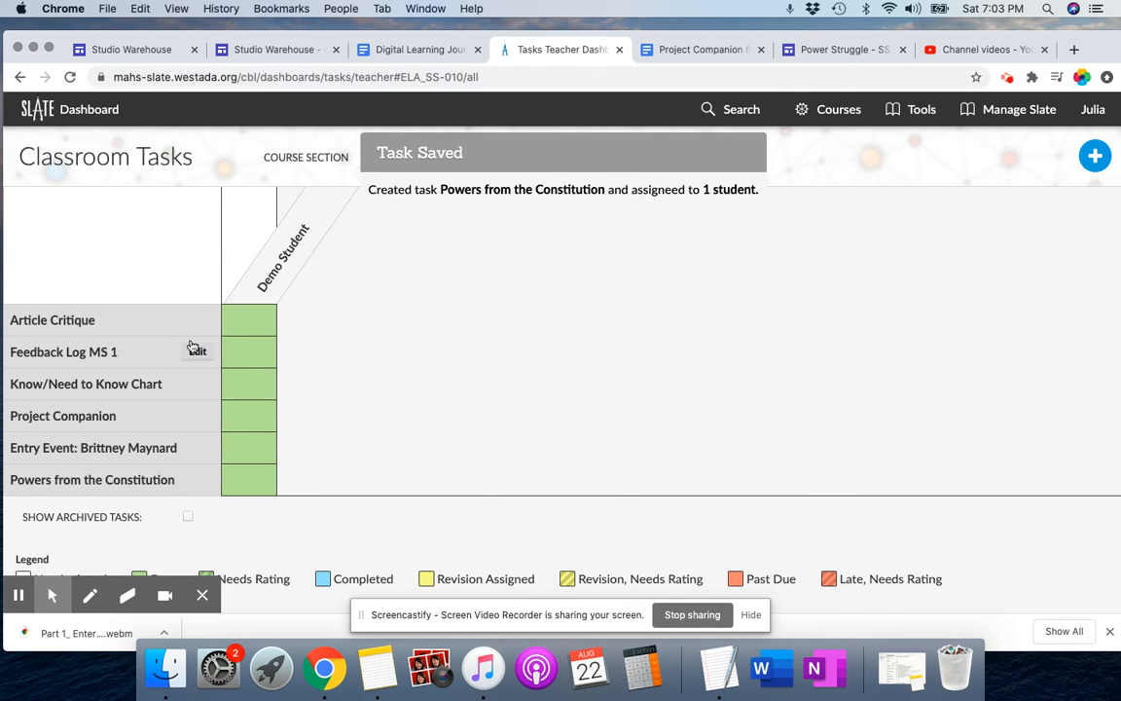
Step: Review the demo student's rating forms for the Powers from the Constitution, Entry Event and Article Critique tasks, closing each without changes
{"action": "left_click", "coordinate": [246, 482]}
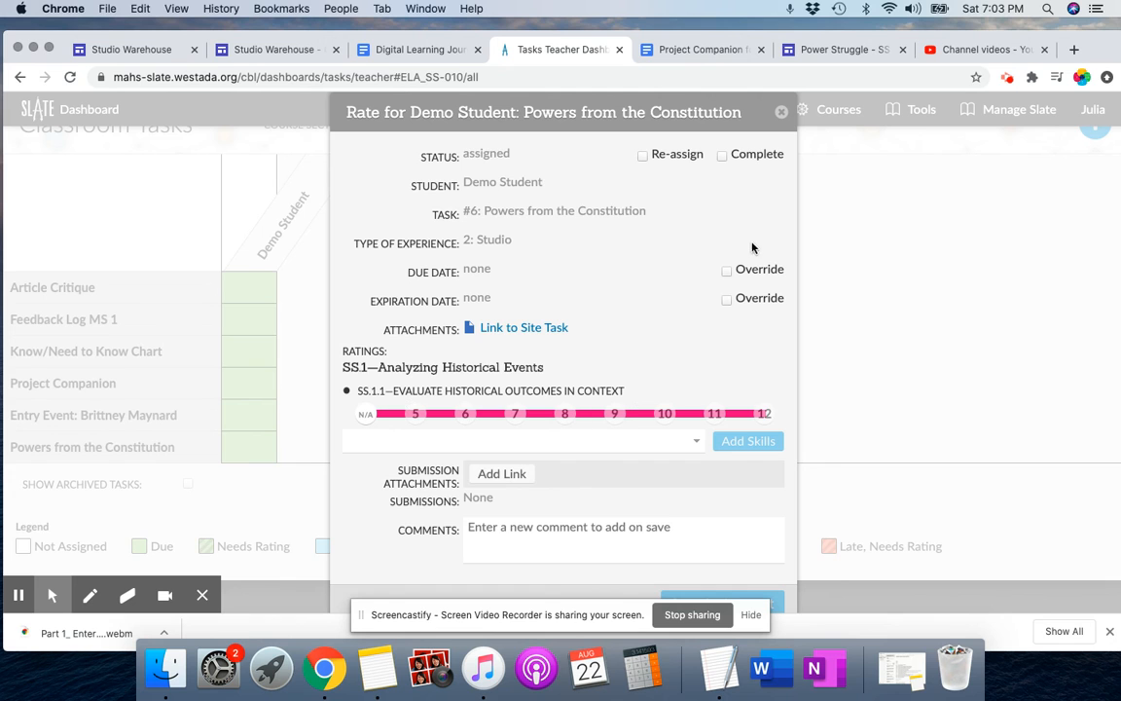
{"action": "left_click", "coordinate": [783, 114]}
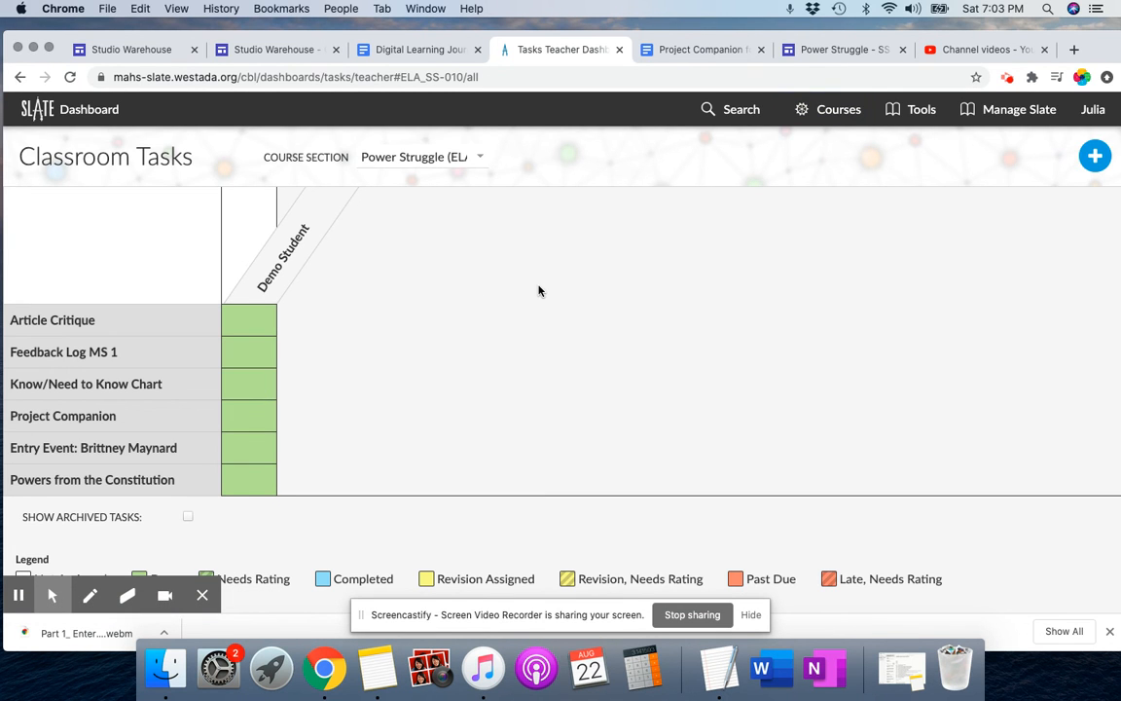
{"action": "left_click", "coordinate": [237, 448]}
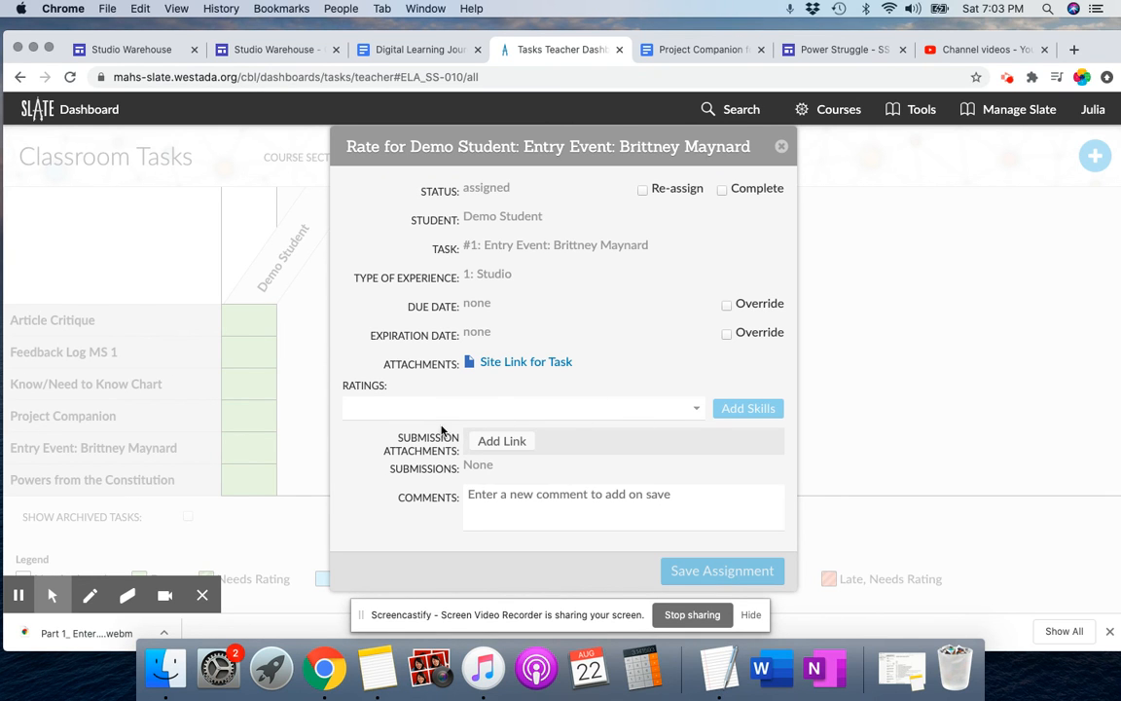
{"action": "left_click", "coordinate": [781, 146]}
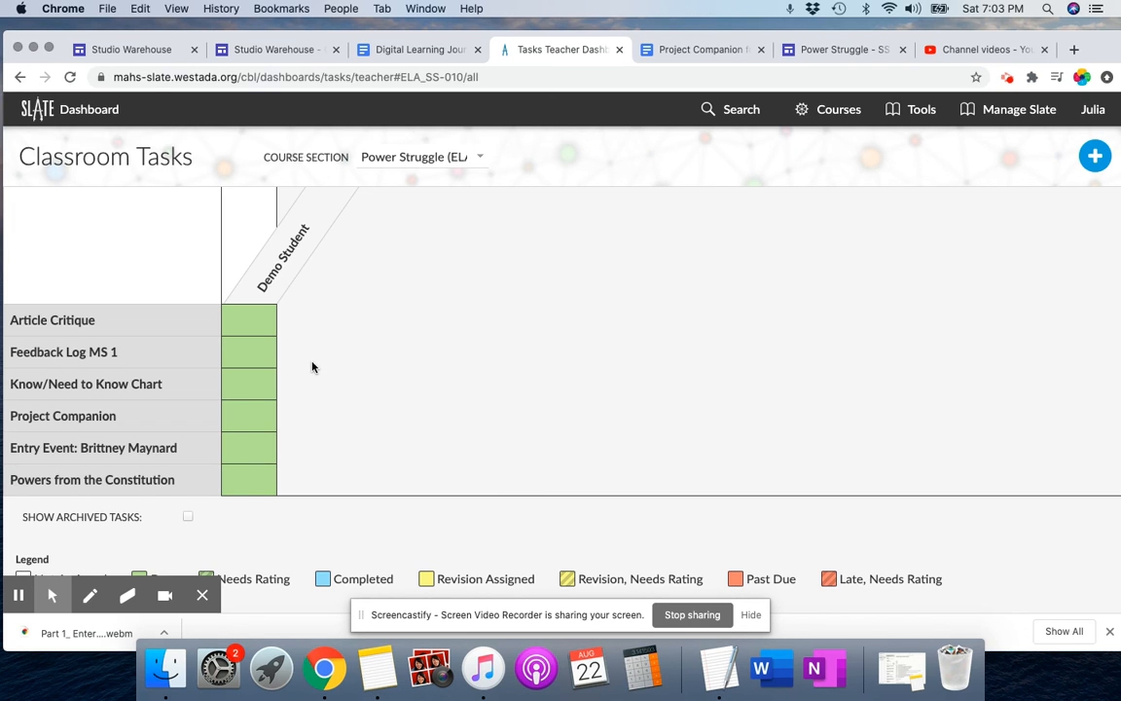
{"action": "left_click", "coordinate": [246, 321]}
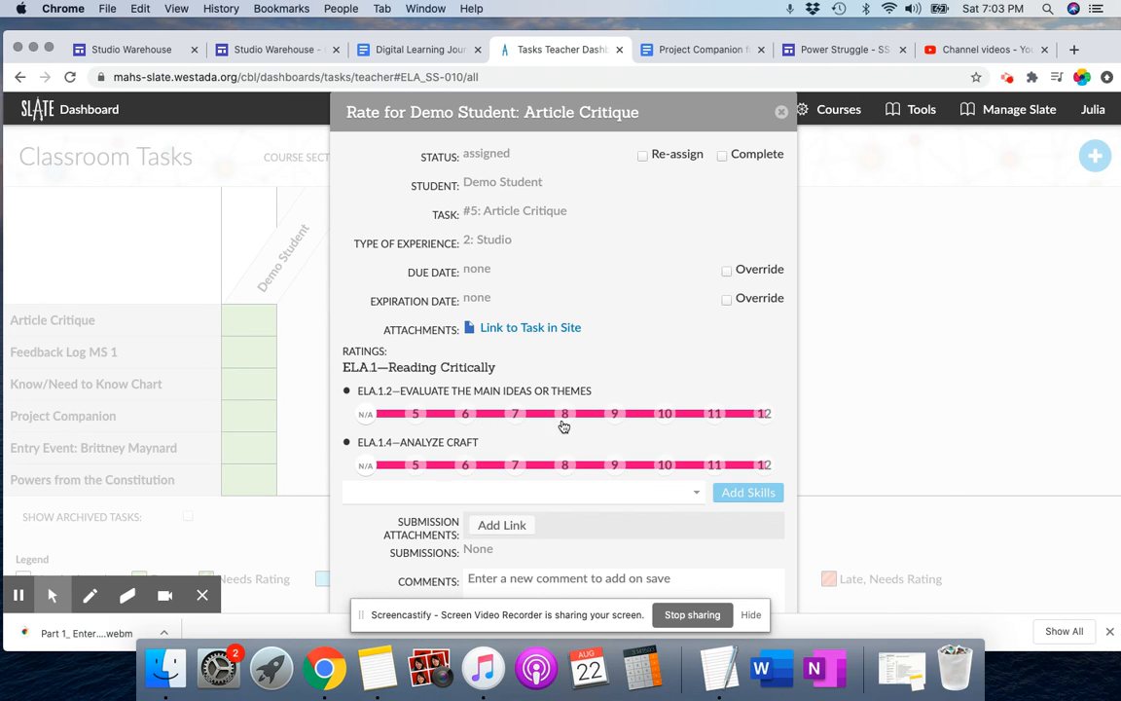
{"action": "left_click", "coordinate": [781, 112]}
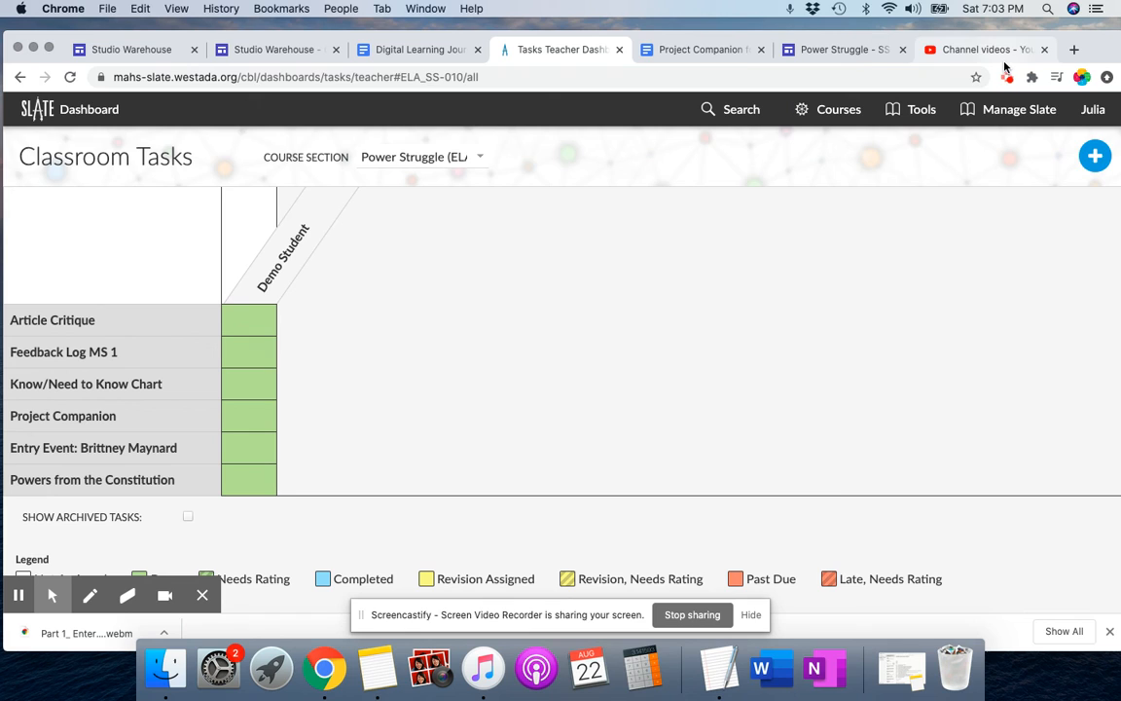